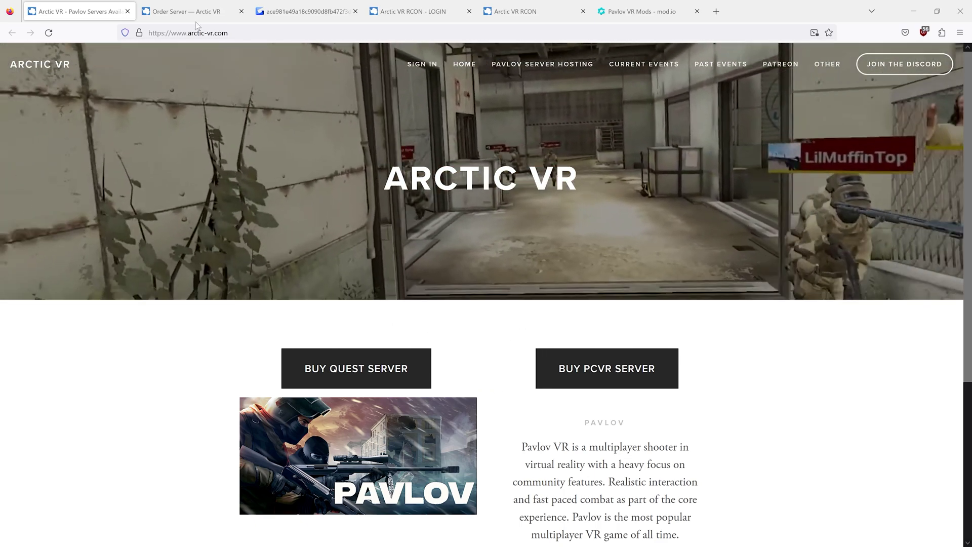
- Switch to the Arctic VR 'Order Server' tab listing the Quest and PCVR Pavlov plans
{"action": "left_click", "coordinate": [193, 15]}
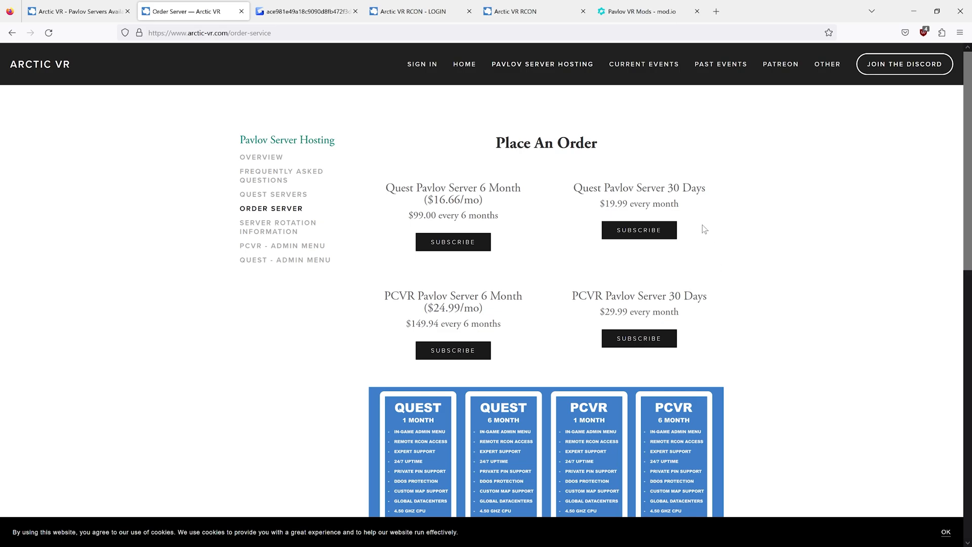
- Bring up the Gyazo screenshot of the server-online email showing the RCON IP, port and password
{"action": "left_click", "coordinate": [298, 16]}
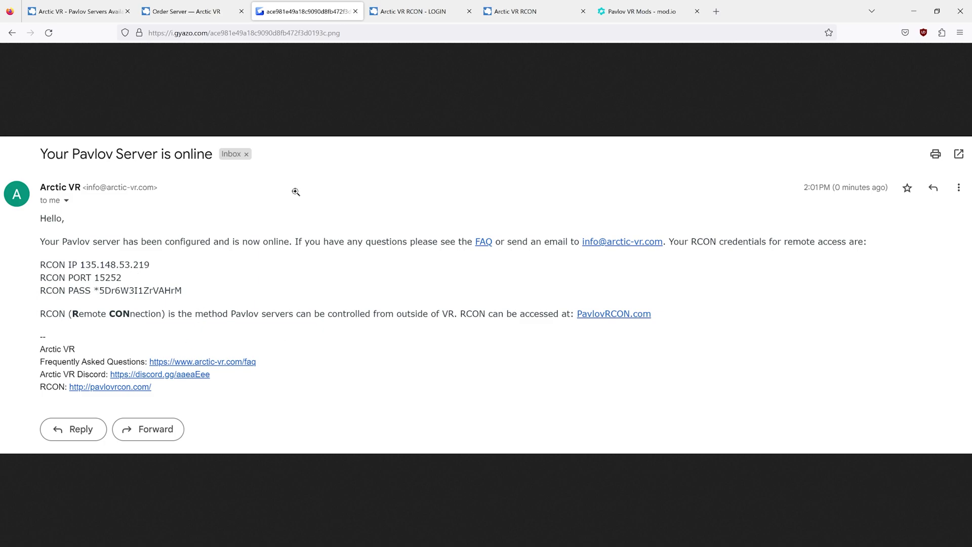
- Cross-check the RCON login against the emailed credentials and reach the logged-in Arctic VR RCON dashboard
{"action": "left_click", "coordinate": [405, 5]}
{"action": "left_click", "coordinate": [213, 199]}
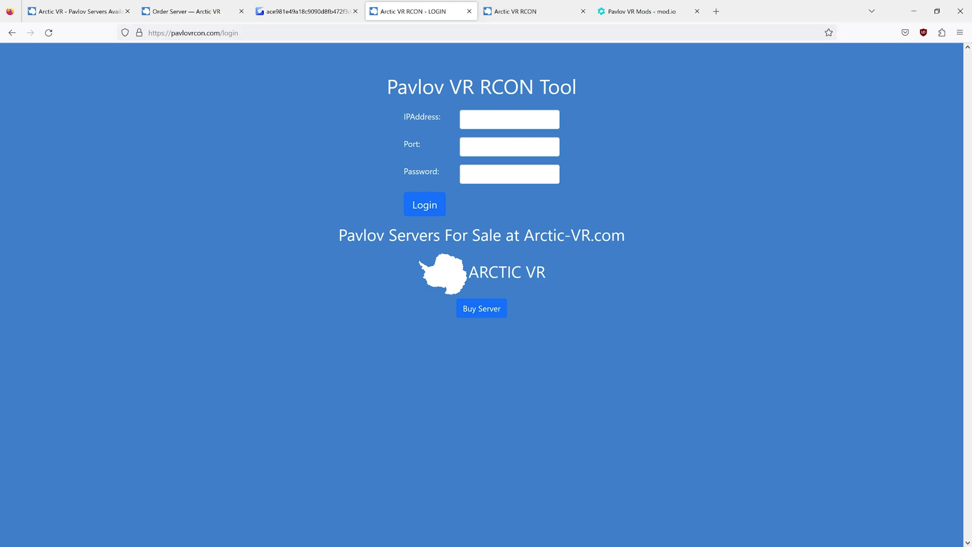
{"action": "left_click", "coordinate": [287, 15]}
{"action": "left_click", "coordinate": [413, 11]}
{"action": "left_click", "coordinate": [304, 12]}
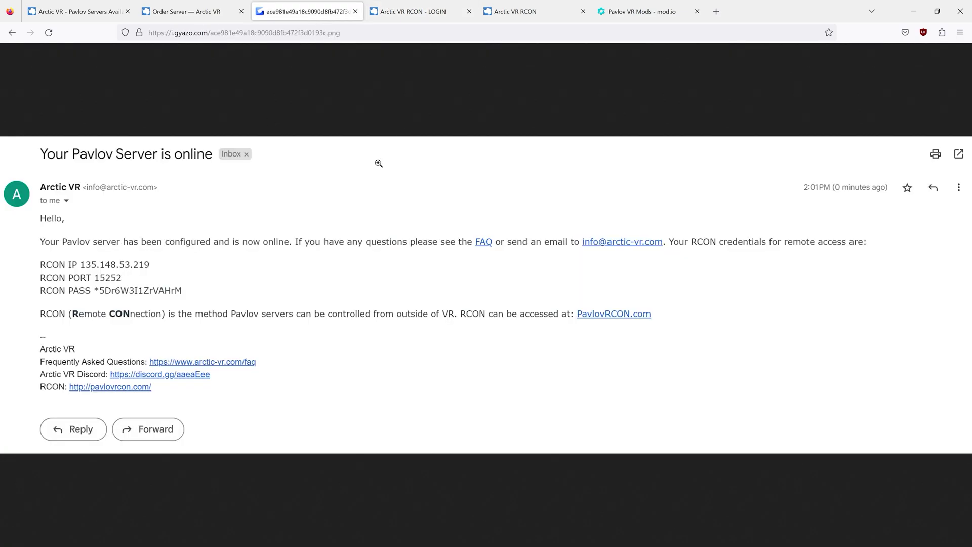
{"action": "left_click", "coordinate": [412, 11]}
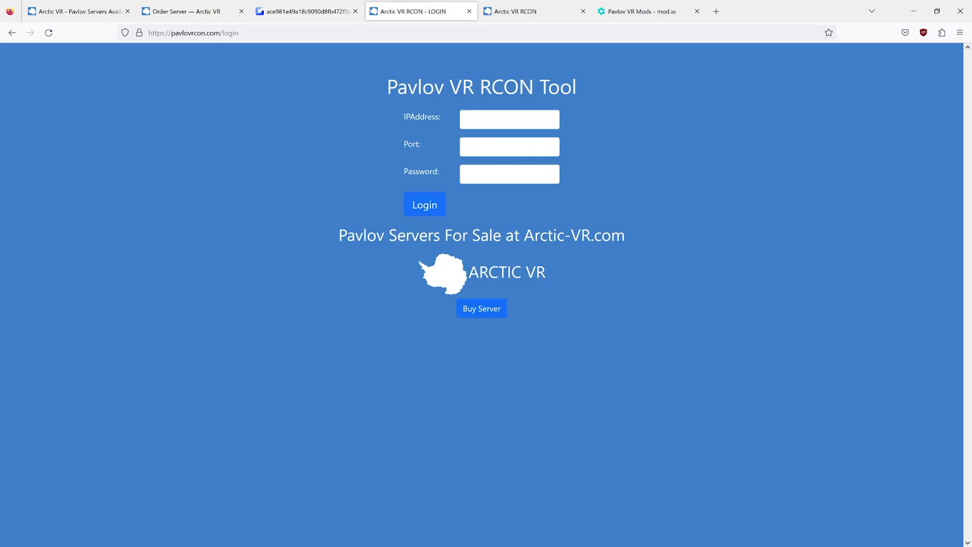
{"action": "left_click", "coordinate": [532, 12]}
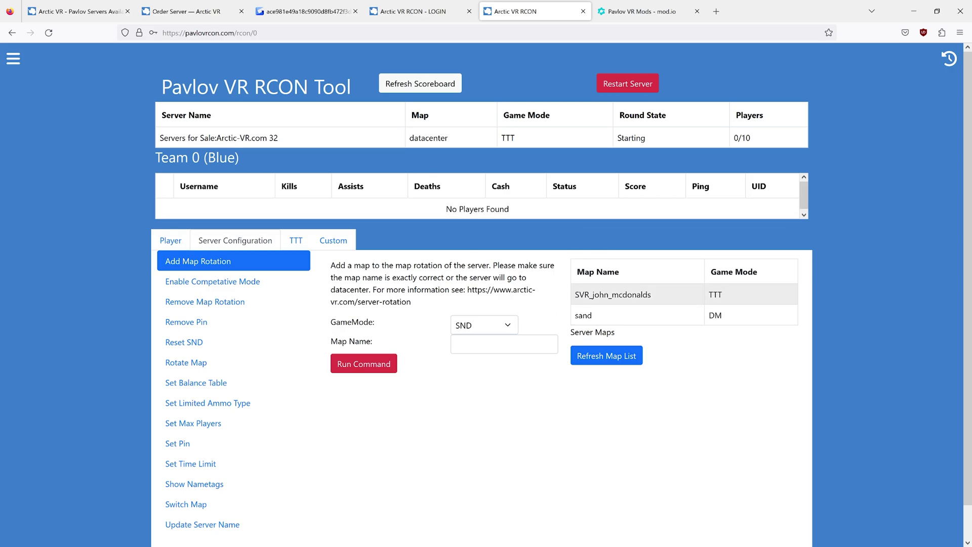
- Highlight the SVR_john_mcdonalds and datacenter map names, then bring up the mod.io Pavlov VR mods listing
{"action": "left_click_drag", "start_coordinate": [575, 295], "coordinate": [676, 315]}
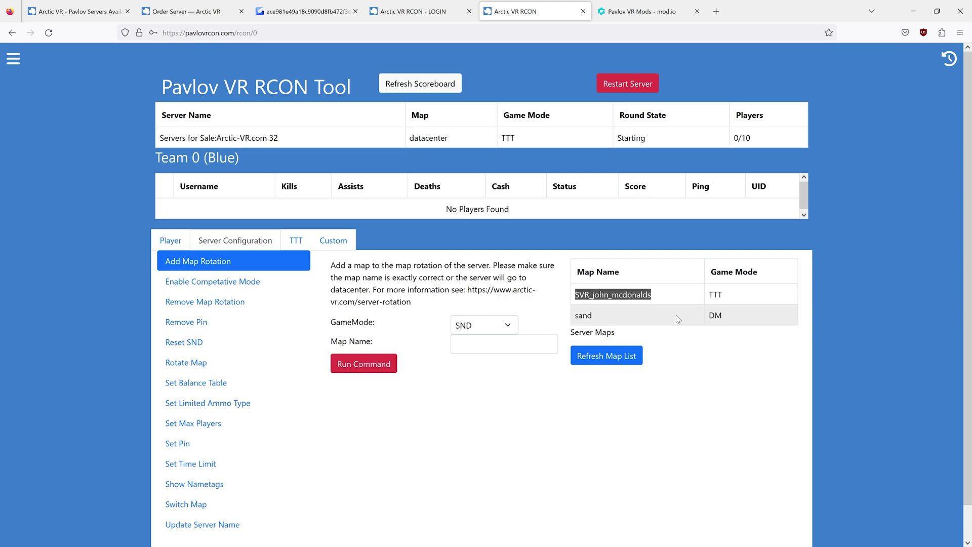
{"action": "left_click", "coordinate": [659, 296]}
{"action": "double_click", "coordinate": [433, 140]}
{"action": "left_click", "coordinate": [484, 138]}
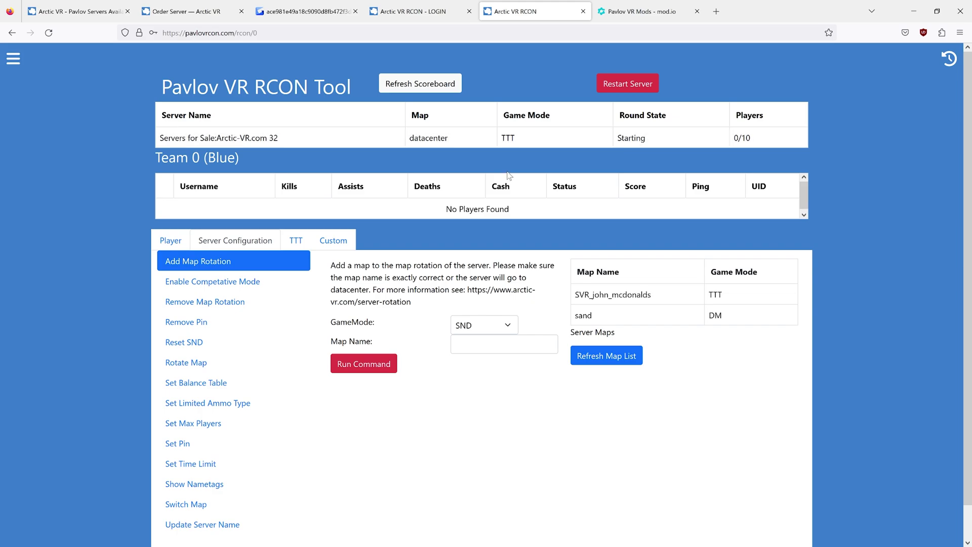
{"action": "left_click_drag", "start_coordinate": [575, 295], "coordinate": [663, 292]}
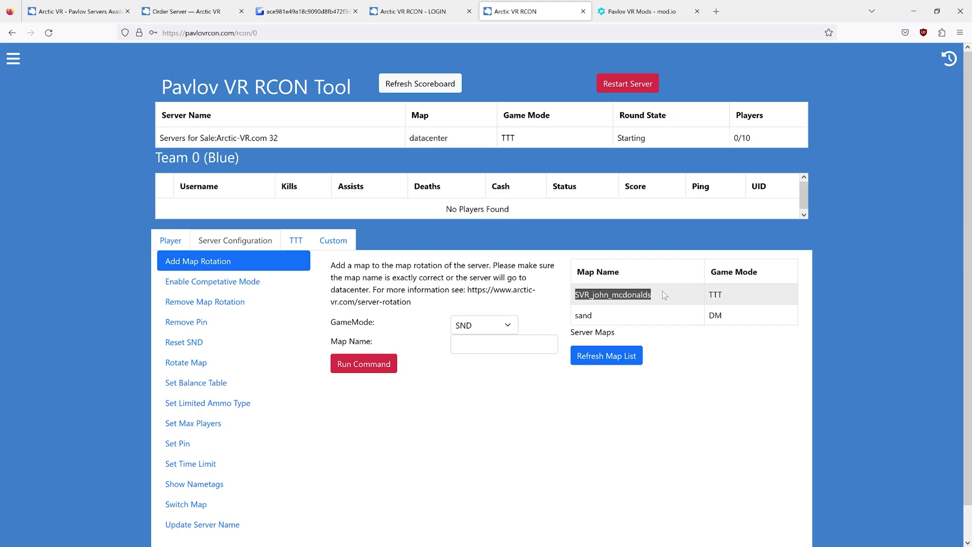
{"action": "left_click", "coordinate": [663, 292]}
{"action": "double_click", "coordinate": [428, 138]}
{"action": "left_click", "coordinate": [468, 138]}
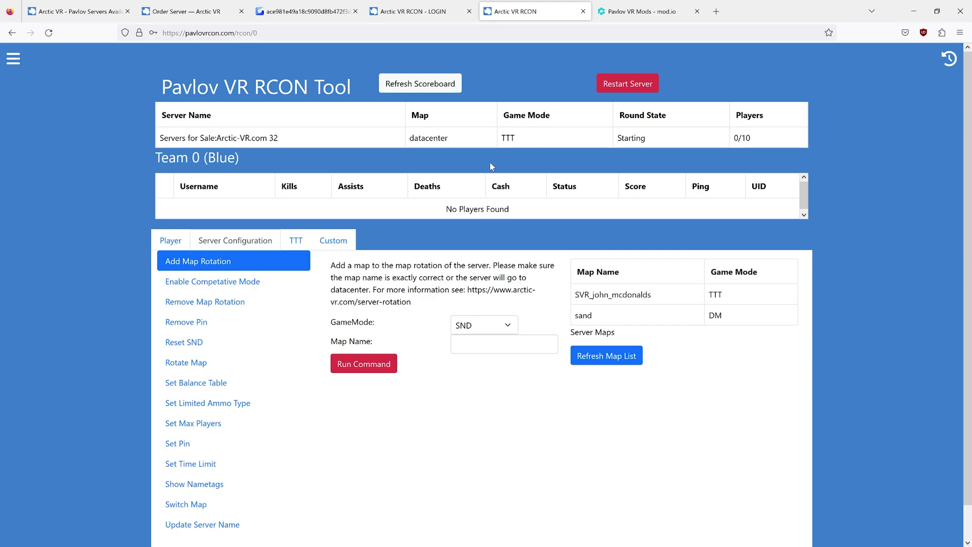
{"action": "left_click", "coordinate": [639, 11]}
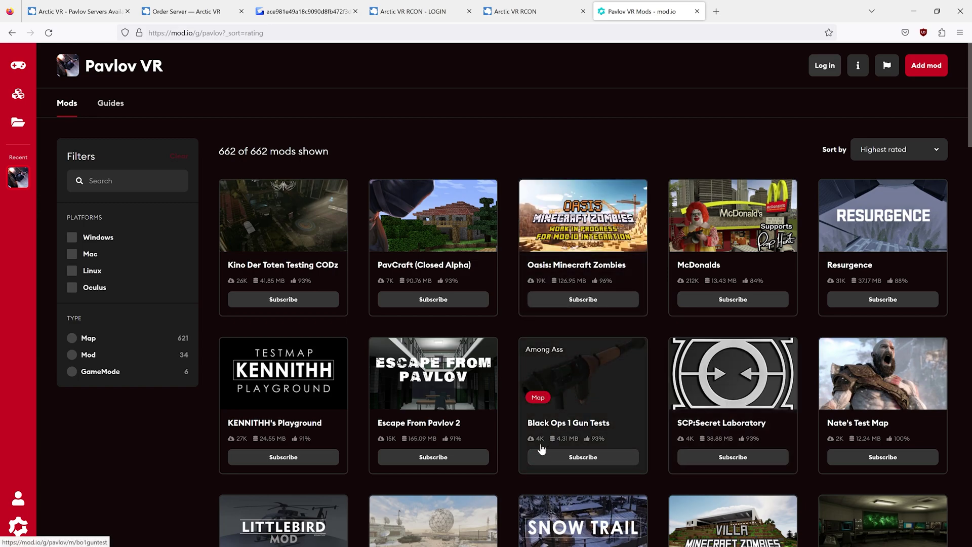
- Scroll the mod.io grid, then back on the RCON dashboard highlight the SVR_john_mcdonalds map name
{"action": "scroll", "coordinate": [506, 433], "scroll_direction": "down", "scroll_amount": 12}
{"action": "scroll", "coordinate": [506, 434], "scroll_direction": "up", "scroll_amount": 12}
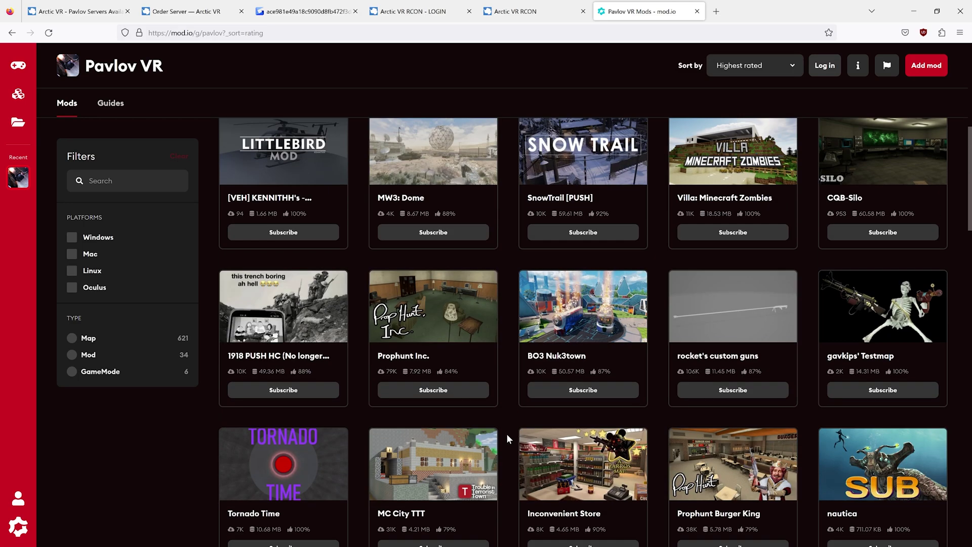
{"action": "left_click", "coordinate": [529, 10]}
{"action": "left_click_drag", "start_coordinate": [575, 295], "coordinate": [654, 299]}
{"action": "left_click", "coordinate": [654, 300]}
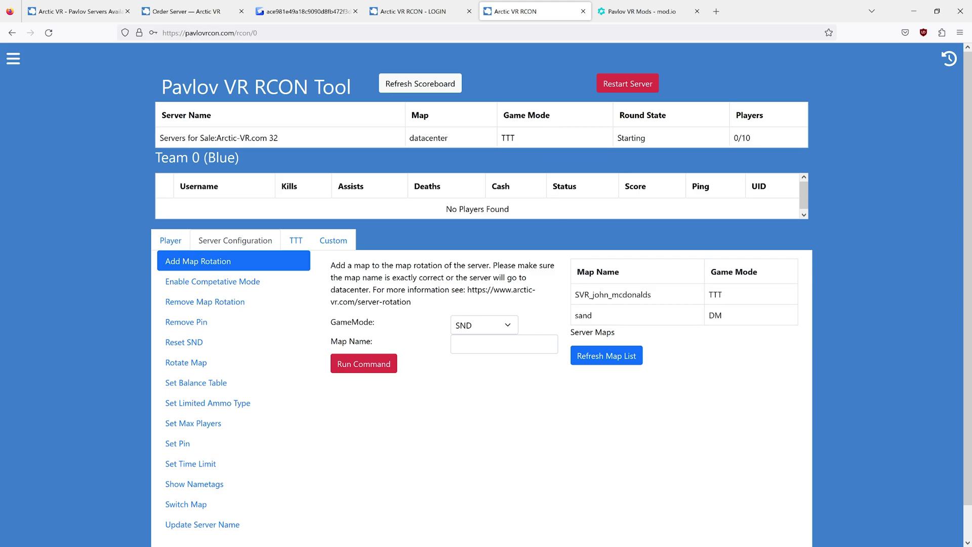
{"action": "left_click", "coordinate": [642, 11]}
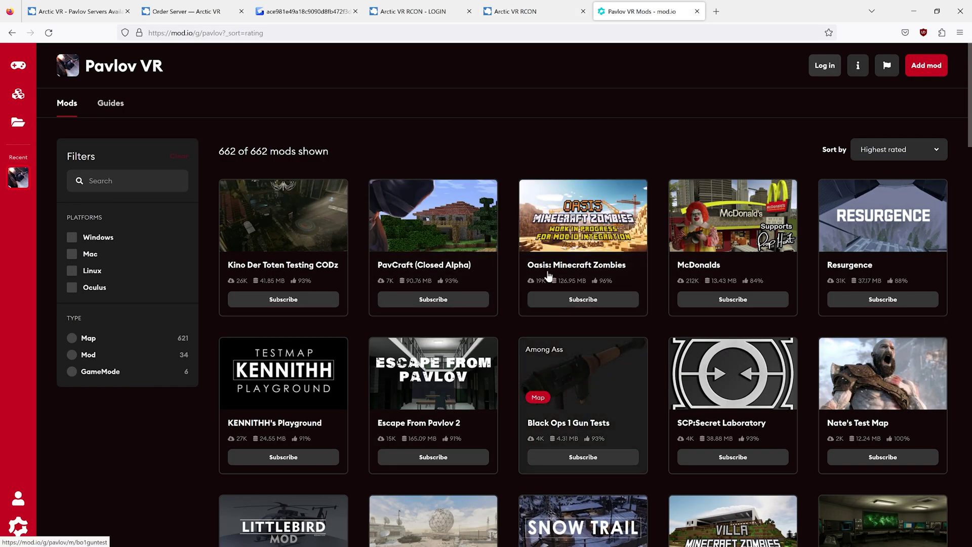
{"action": "left_click", "coordinate": [575, 10]}
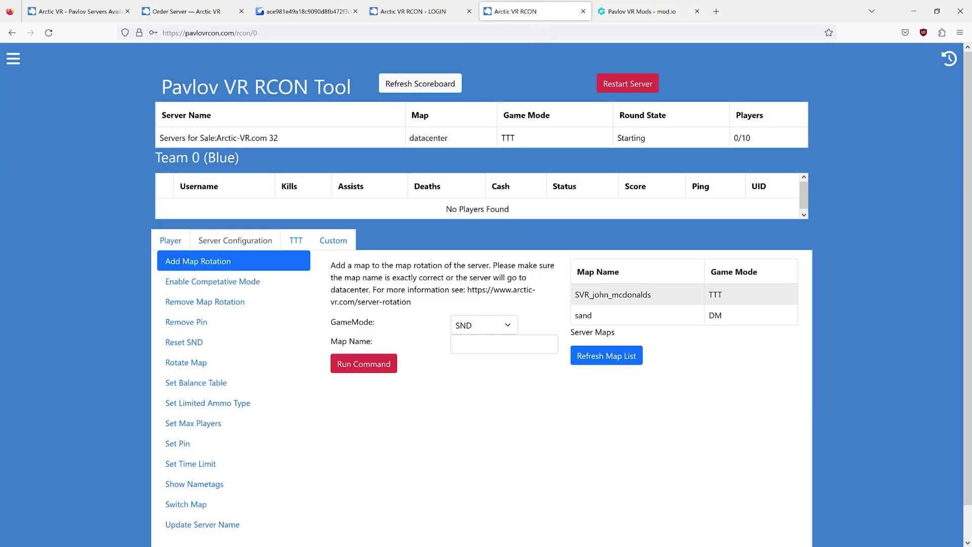
{"action": "double_click", "coordinate": [628, 294]}
{"action": "left_click", "coordinate": [672, 323]}
{"action": "left_click_drag", "start_coordinate": [576, 298], "coordinate": [667, 303]}
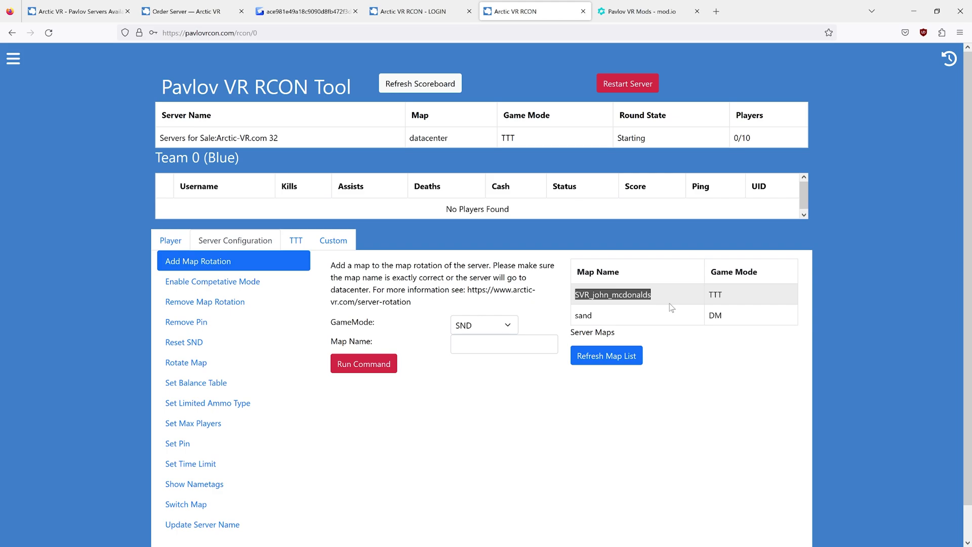
{"action": "left_click", "coordinate": [674, 332]}
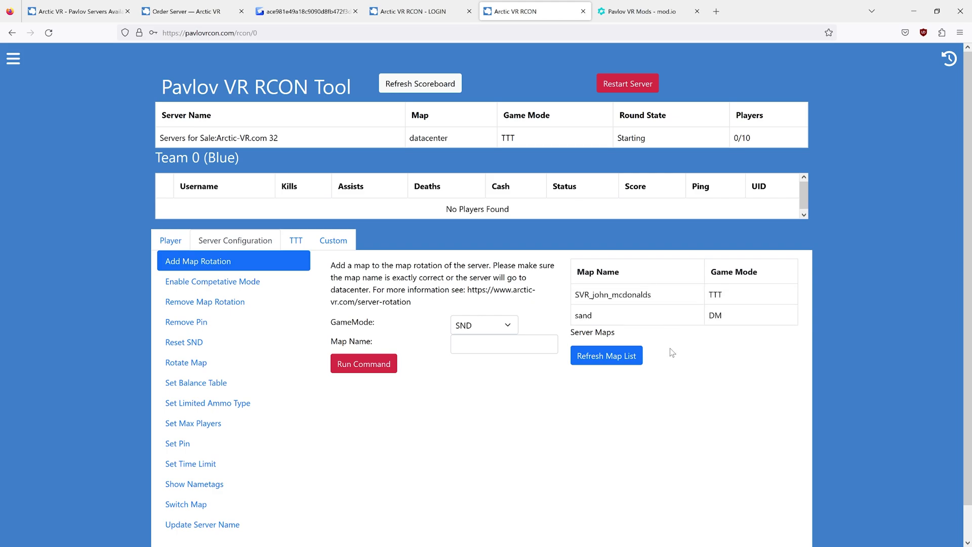
- Filter the mod.io Pavlov VR listing to mods available for Oculus
{"action": "left_click", "coordinate": [622, 6]}
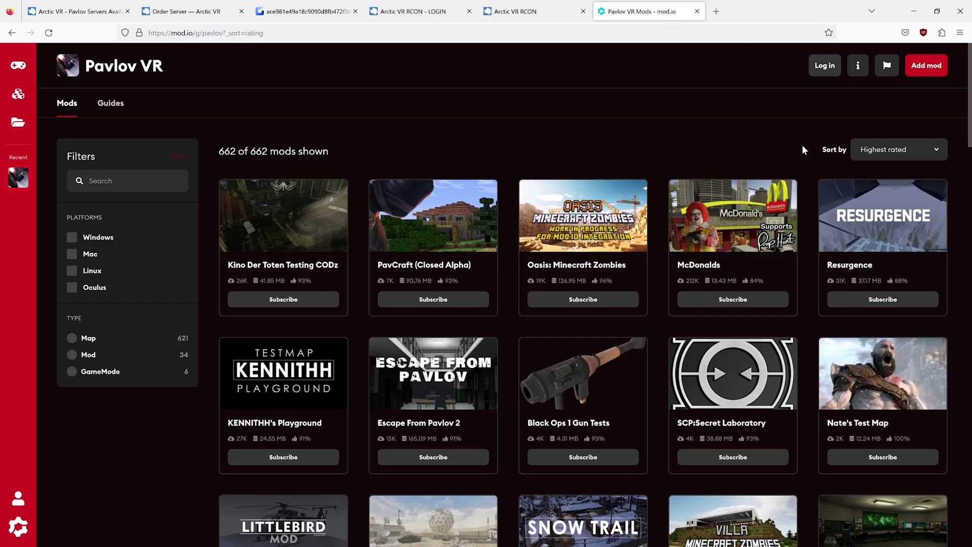
{"action": "left_click", "coordinate": [101, 294]}
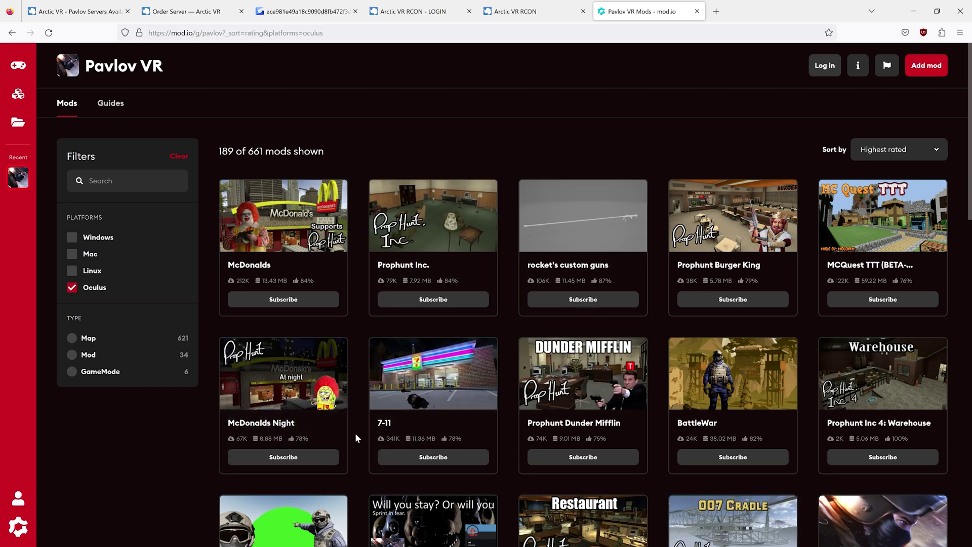
{"action": "left_click", "coordinate": [72, 288]}
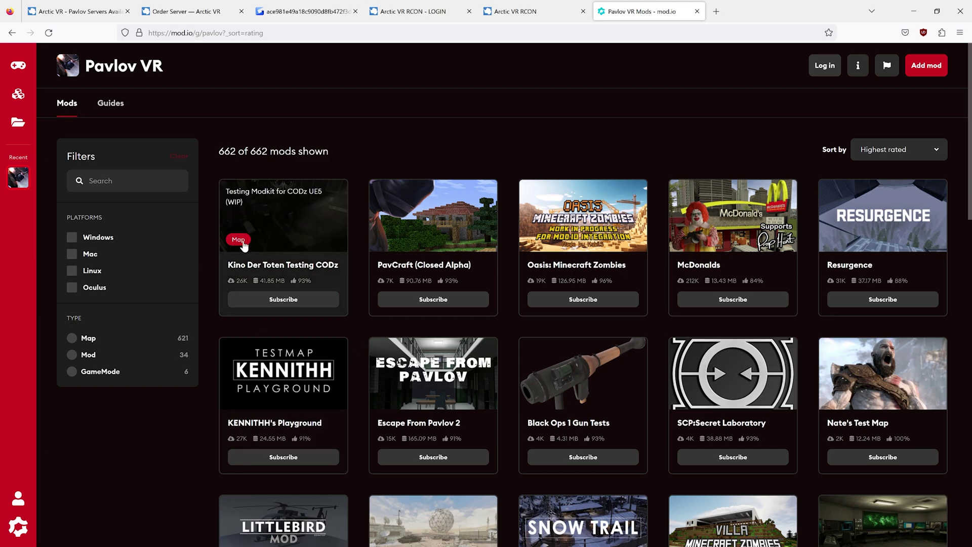
{"action": "left_click", "coordinate": [85, 293]}
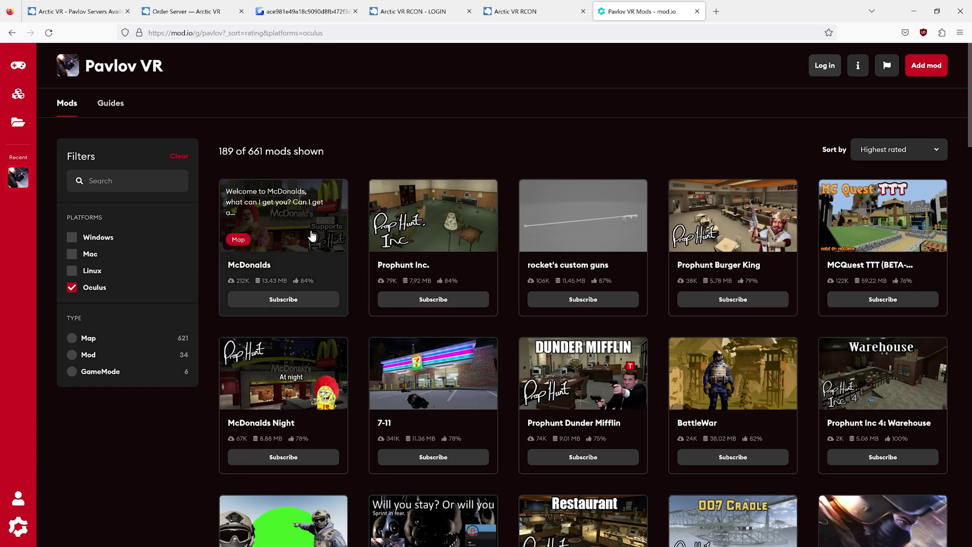
{"action": "left_click", "coordinate": [113, 307]}
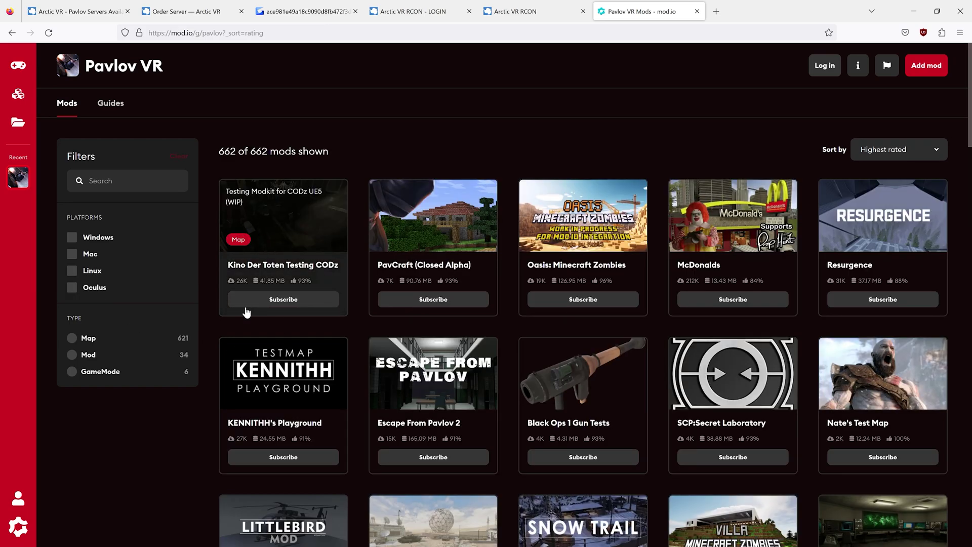
{"action": "left_click", "coordinate": [90, 293]}
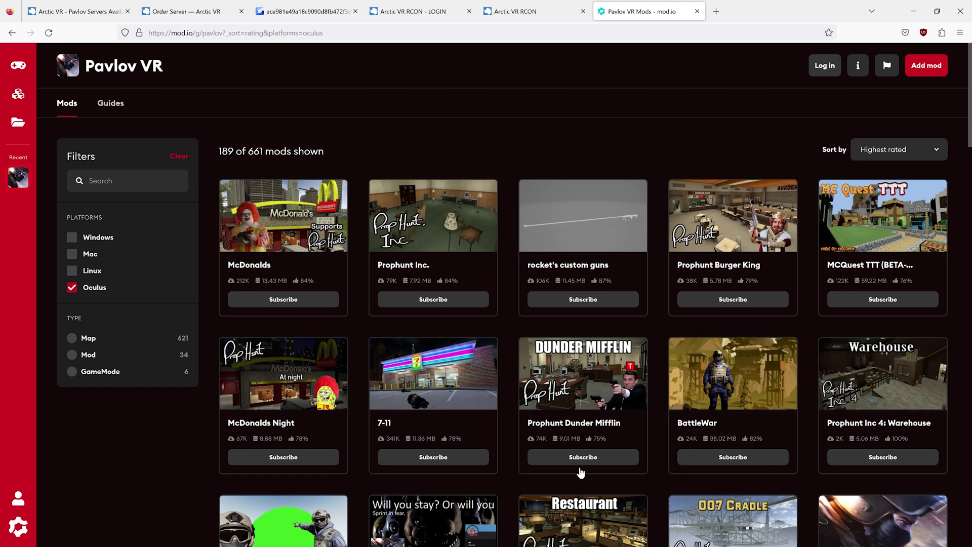
- Open the McDonalds map page and copy its Resource ID 2804322
{"action": "left_click", "coordinate": [312, 221]}
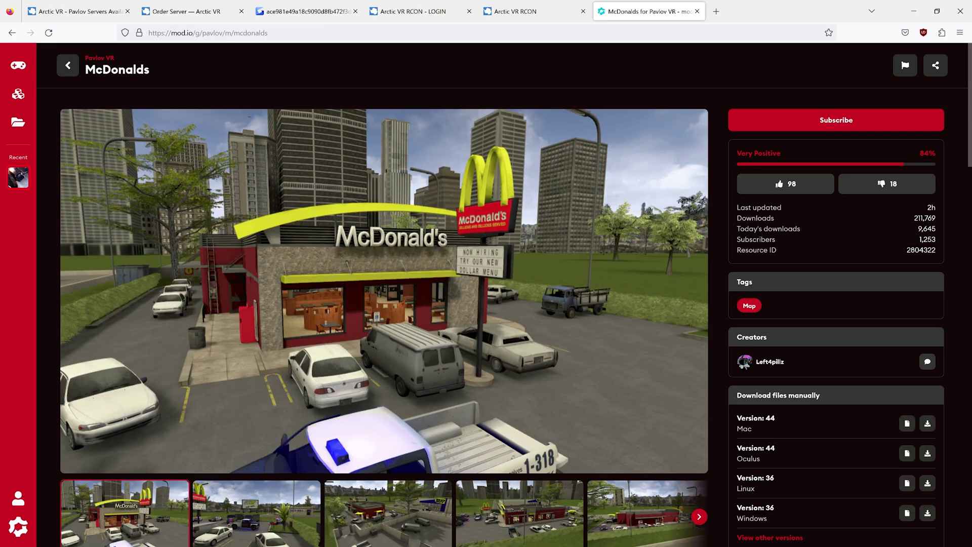
{"action": "left_click_drag", "start_coordinate": [737, 250], "coordinate": [945, 265]}
{"action": "left_click", "coordinate": [920, 248]}
{"action": "double_click", "coordinate": [920, 248]}
{"action": "right_click", "coordinate": [921, 250]}
{"action": "left_click", "coordinate": [922, 255]}
{"action": "left_click", "coordinate": [840, 249]}
- On the RCON dashboard, enter map name UGC2804322 by pasting the Resource ID after UGC
{"action": "left_click", "coordinate": [417, 7]}
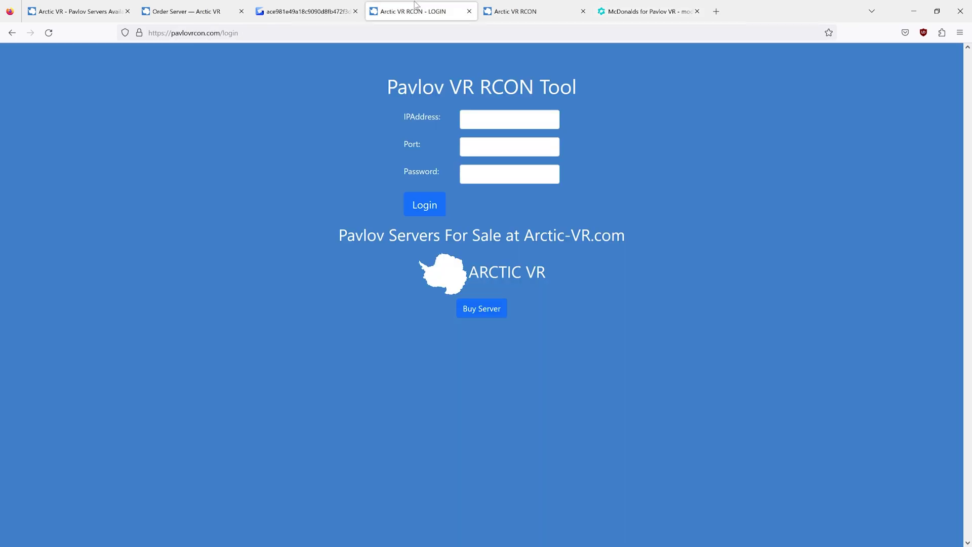
{"action": "left_click", "coordinate": [584, 2]}
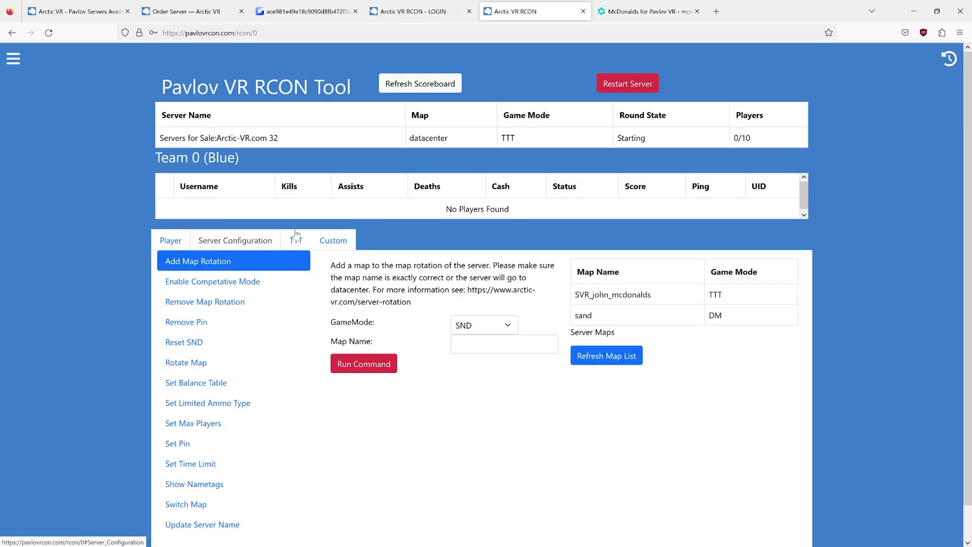
{"action": "left_click", "coordinate": [457, 344]}
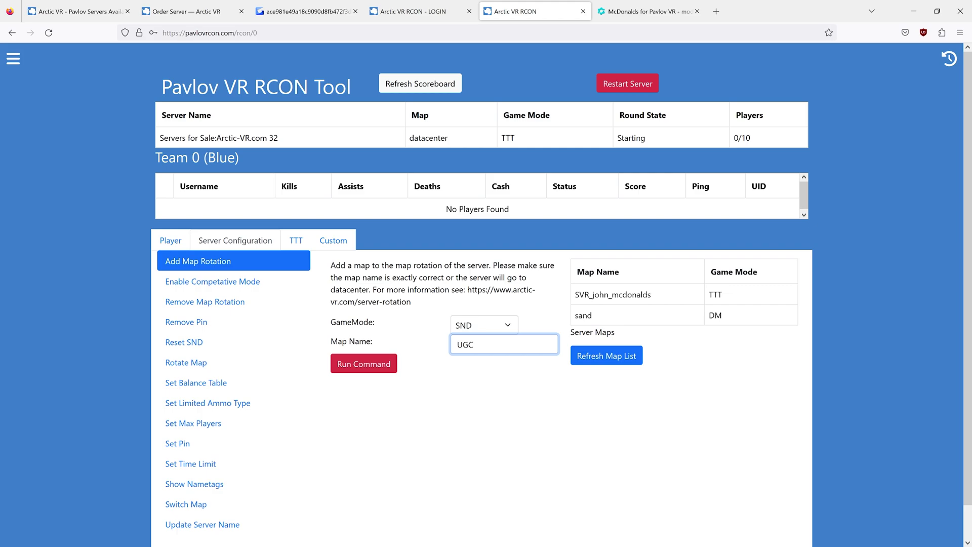
{"action": "type", "text": "UGC"}
{"action": "key", "text": "ctrl+v"}
{"action": "key", "text": "ctrl+a"}
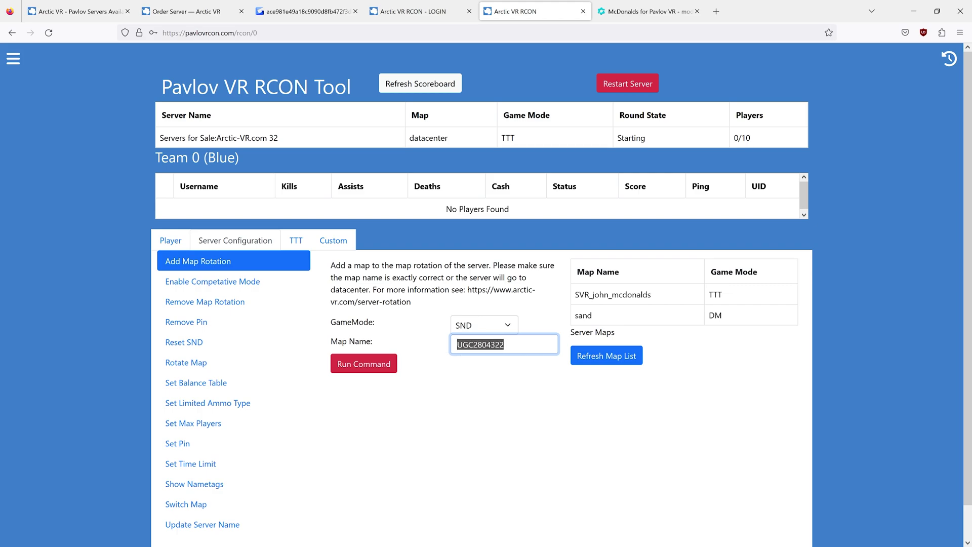
{"action": "left_click", "coordinate": [504, 344]}
{"action": "left_click_drag", "start_coordinate": [455, 344], "coordinate": [519, 360]}
{"action": "left_click", "coordinate": [520, 398]}
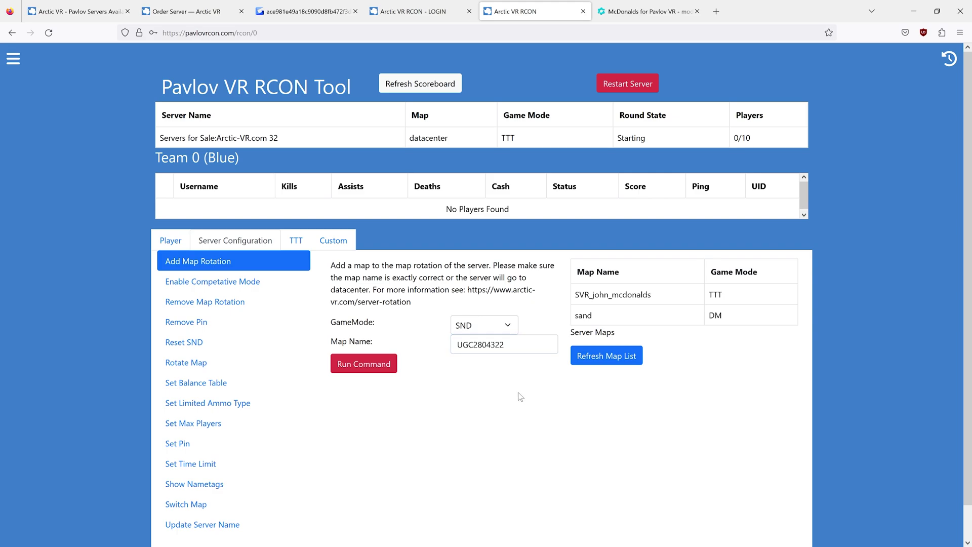
{"action": "double_click", "coordinate": [480, 345]}
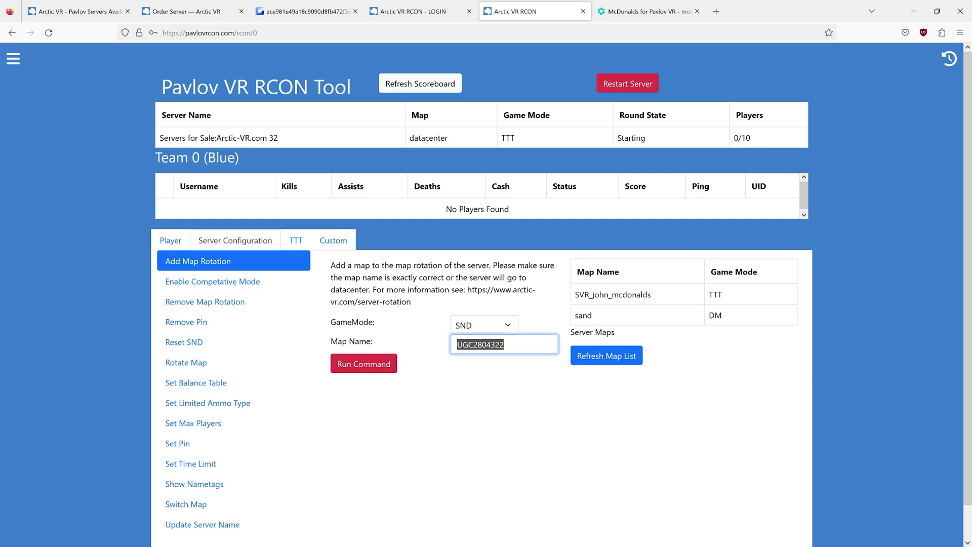
- Set the game mode to TTT and add UGC2804322 to the map rotation
{"action": "left_click", "coordinate": [485, 368]}
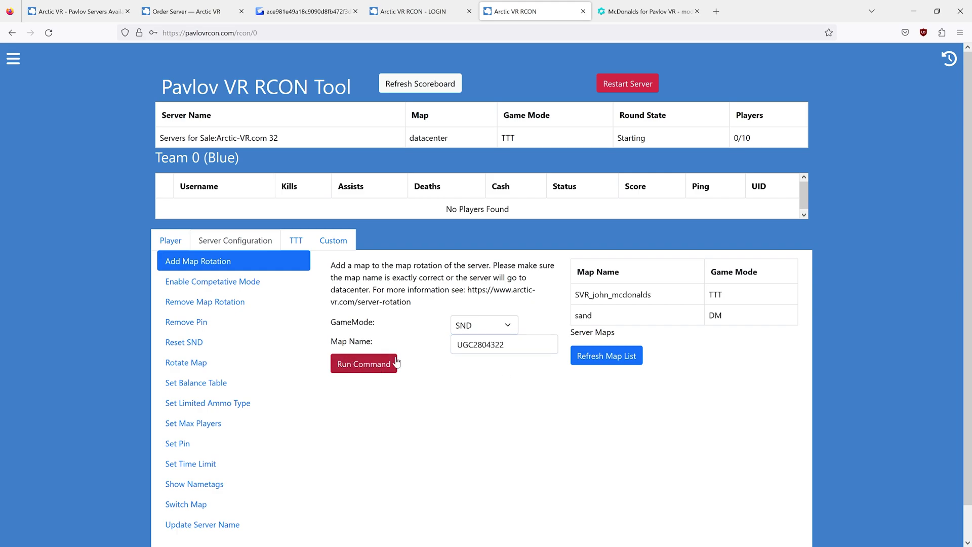
{"action": "left_click", "coordinate": [488, 325]}
{"action": "left_click", "coordinate": [473, 208]}
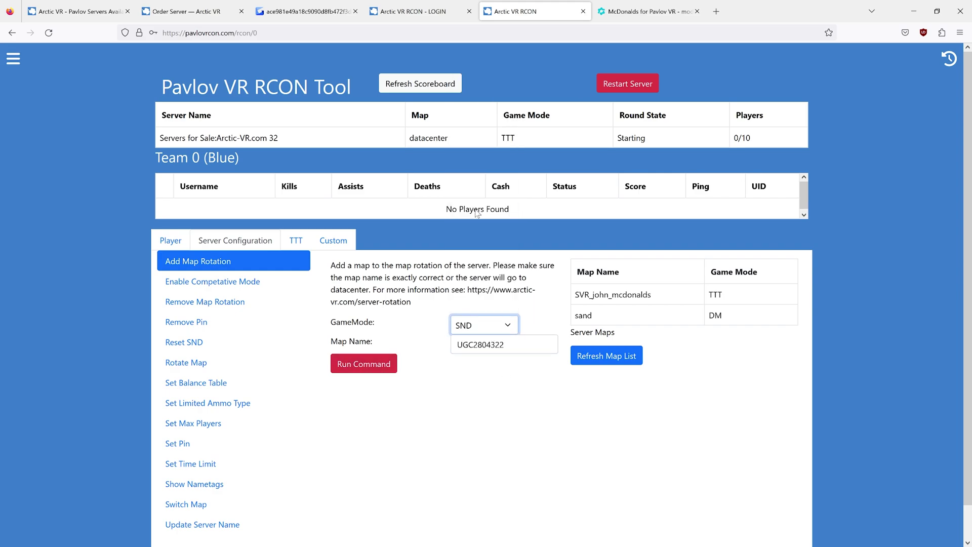
{"action": "left_click", "coordinate": [374, 359]}
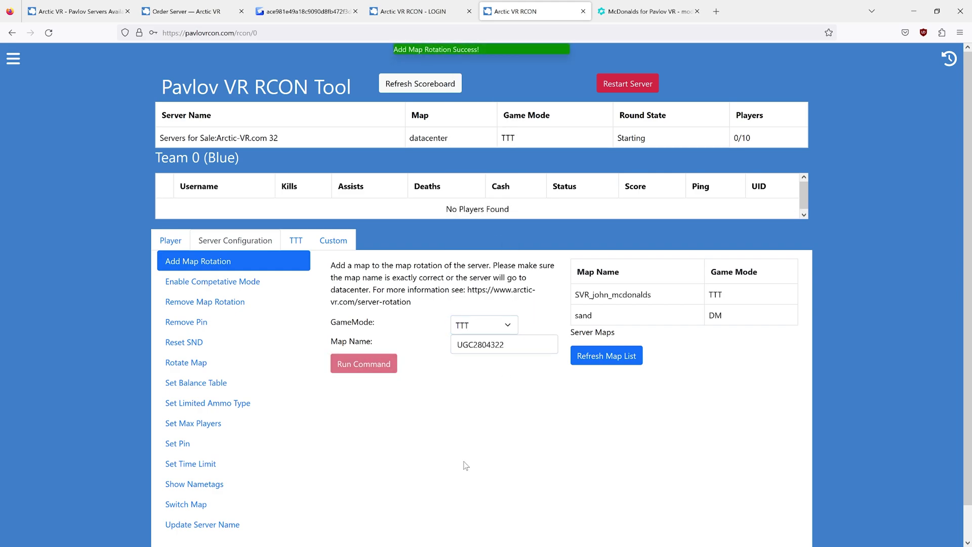
{"action": "left_click", "coordinate": [604, 360]}
- Refresh the server maps to confirm UGC2804322 appears alongside SVR_john_mcdonalds
{"action": "left_click", "coordinate": [721, 334]}
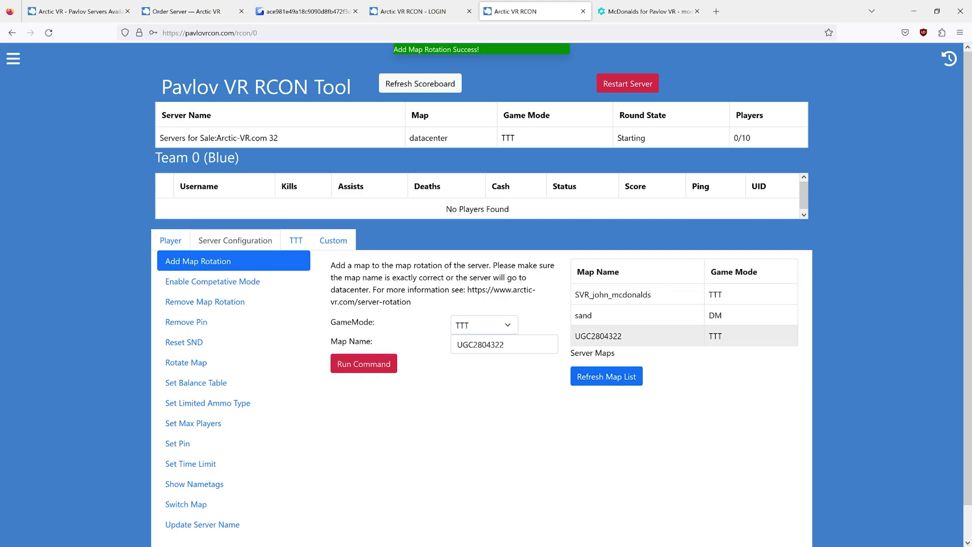
{"action": "left_click_drag", "start_coordinate": [618, 335], "coordinate": [578, 336]}
{"action": "left_click", "coordinate": [597, 336]}
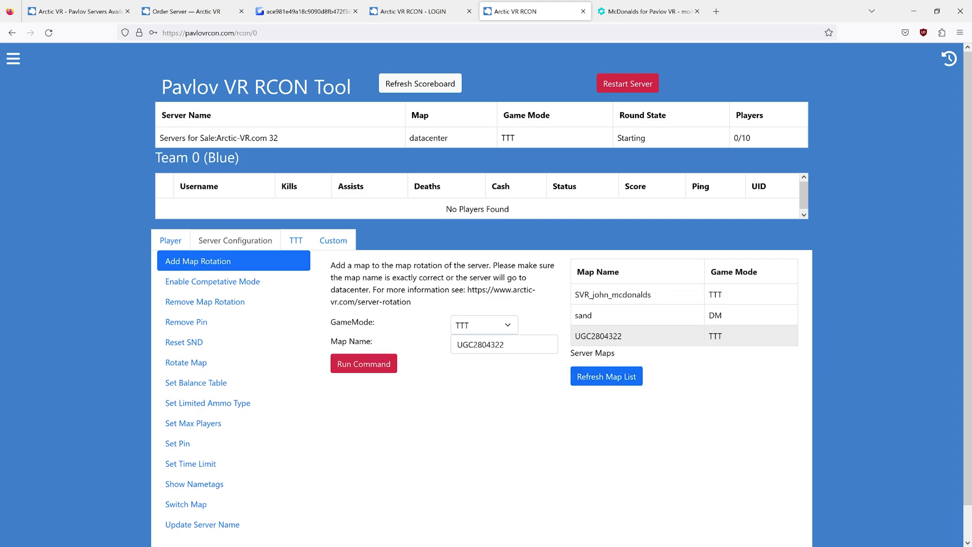
{"action": "left_click_drag", "start_coordinate": [583, 295], "coordinate": [651, 295]}
{"action": "left_click", "coordinate": [618, 295]}
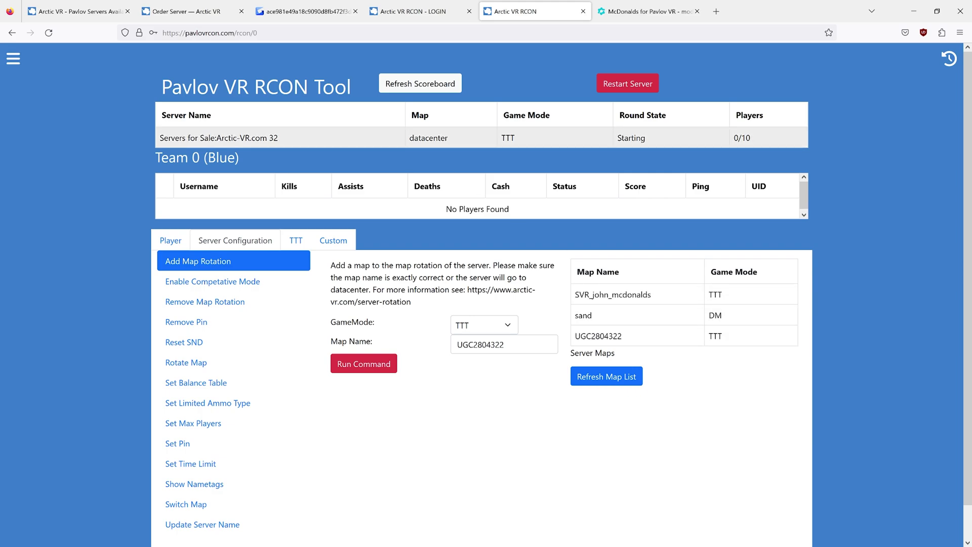
{"action": "left_click", "coordinate": [633, 376]}
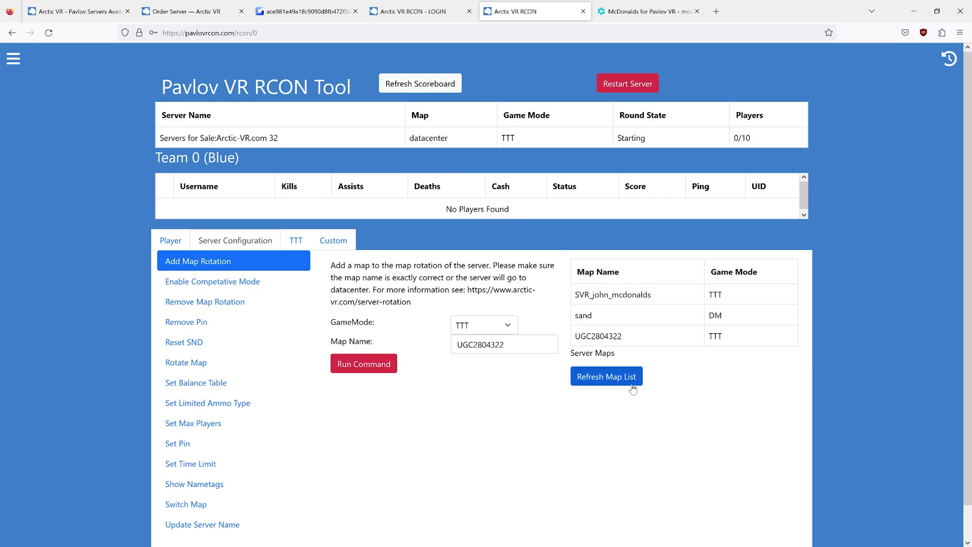
- Remove SVR_john_mcdonalds-TTT from the map rotation
{"action": "left_click", "coordinate": [242, 303]}
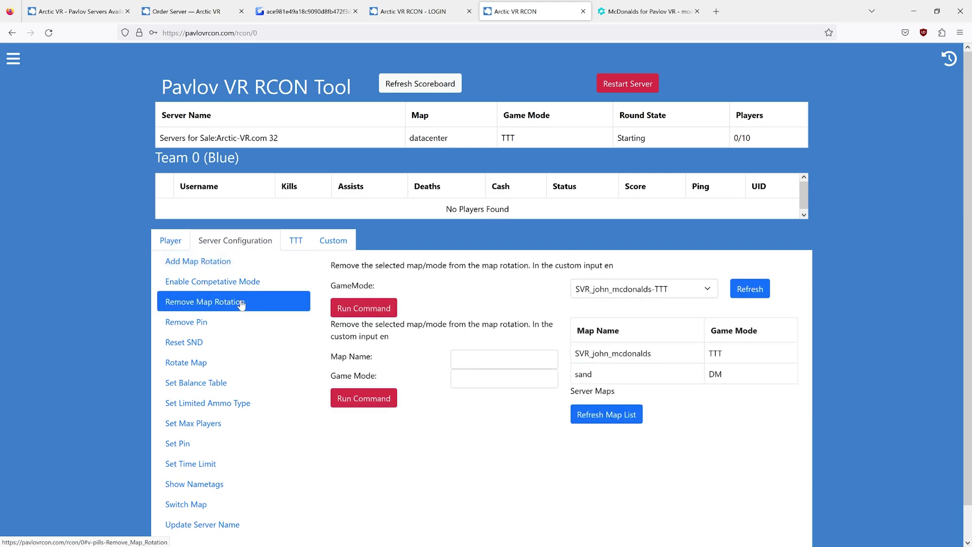
{"action": "left_click", "coordinate": [649, 292]}
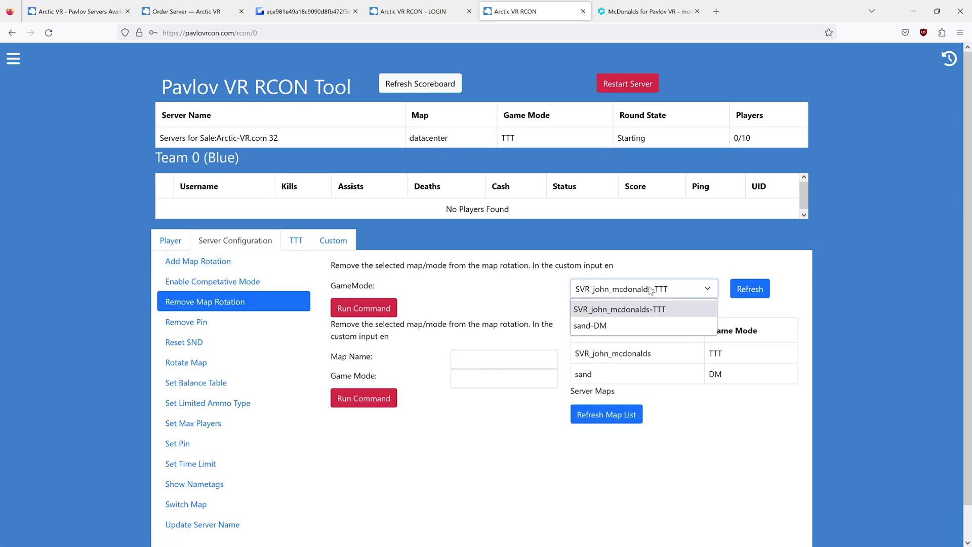
{"action": "left_click", "coordinate": [733, 293]}
{"action": "left_click", "coordinate": [674, 298]}
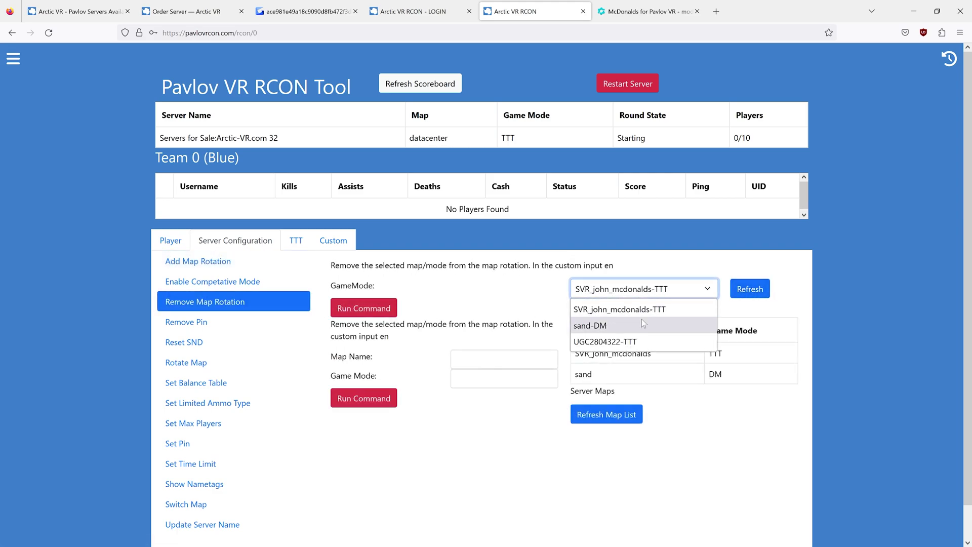
{"action": "left_click", "coordinate": [641, 311]}
{"action": "left_click", "coordinate": [349, 309]}
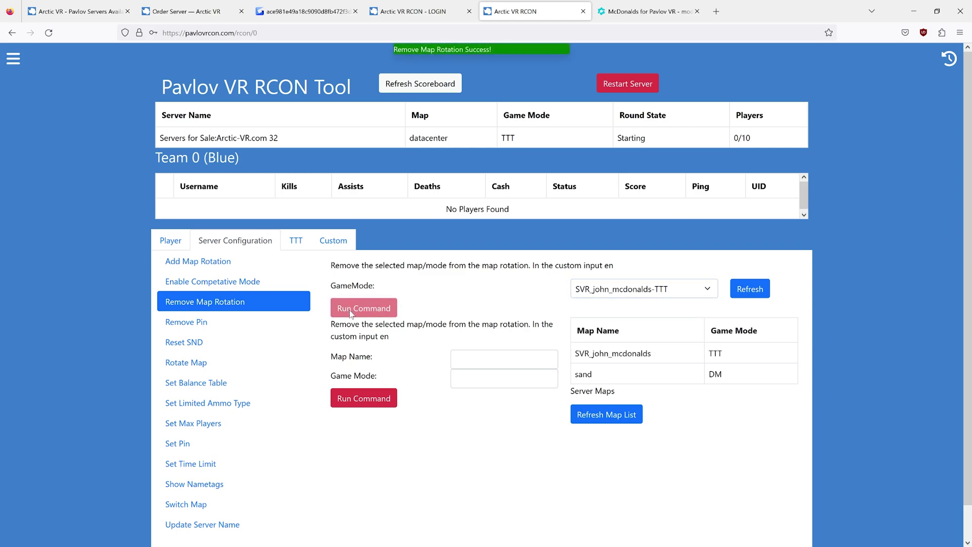
- Remove sand-DM from the map rotation
{"action": "left_click", "coordinate": [753, 289]}
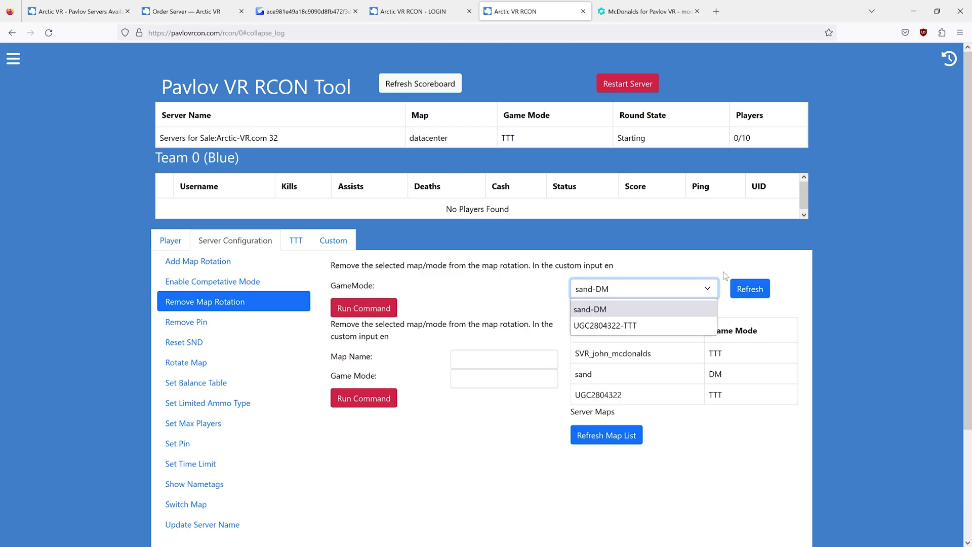
{"action": "left_click", "coordinate": [636, 294]}
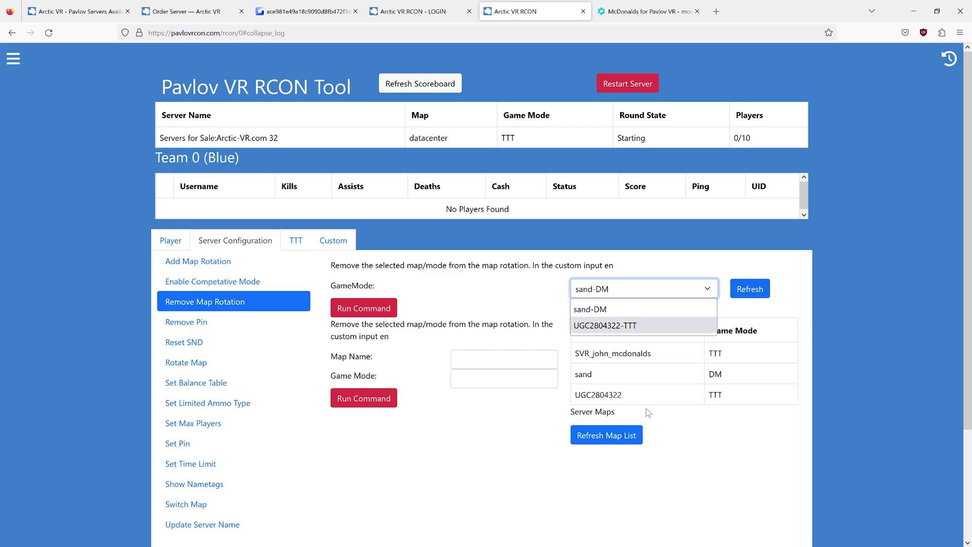
{"action": "left_click", "coordinate": [594, 310]}
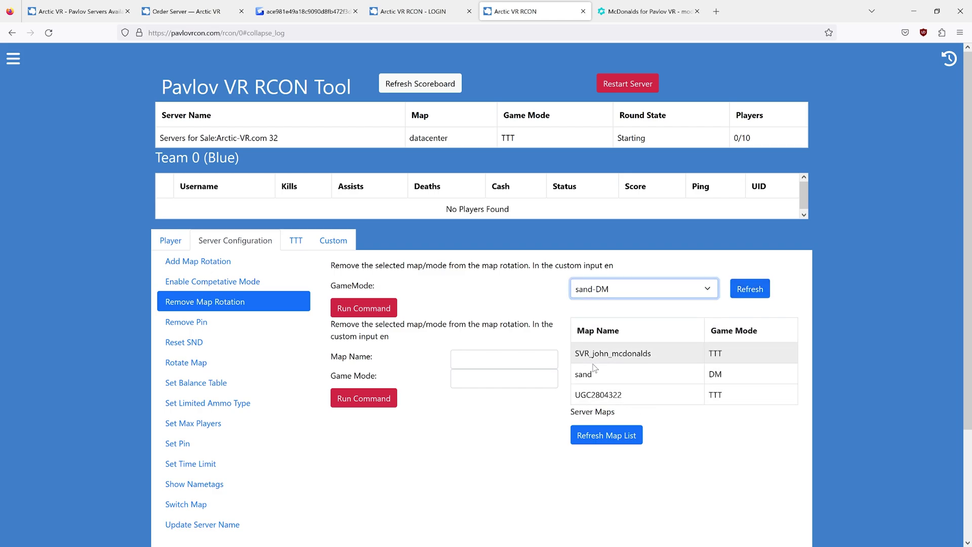
{"action": "left_click", "coordinate": [364, 310]}
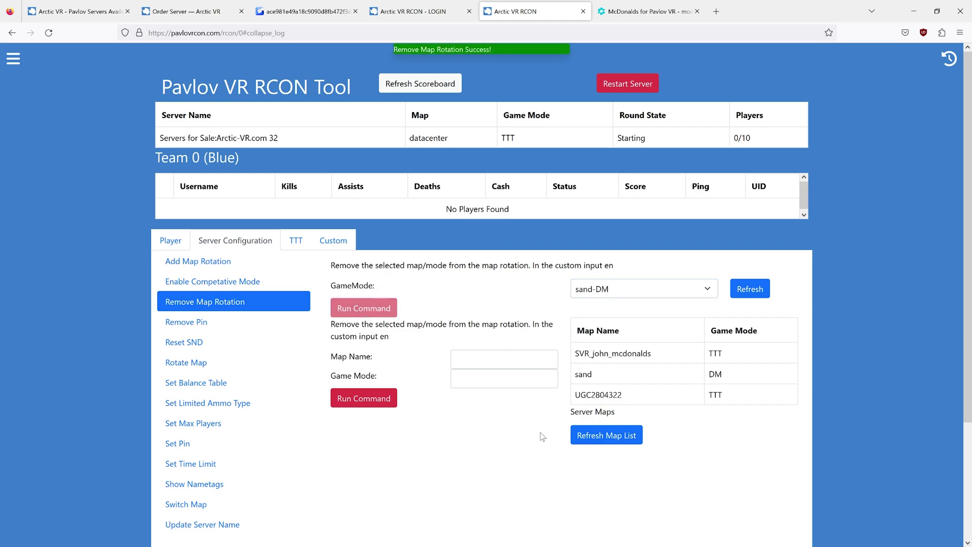
- Refresh the removal choices and server map list to confirm only UGC2804322 remains
{"action": "left_click", "coordinate": [750, 288]}
{"action": "left_click", "coordinate": [656, 296]}
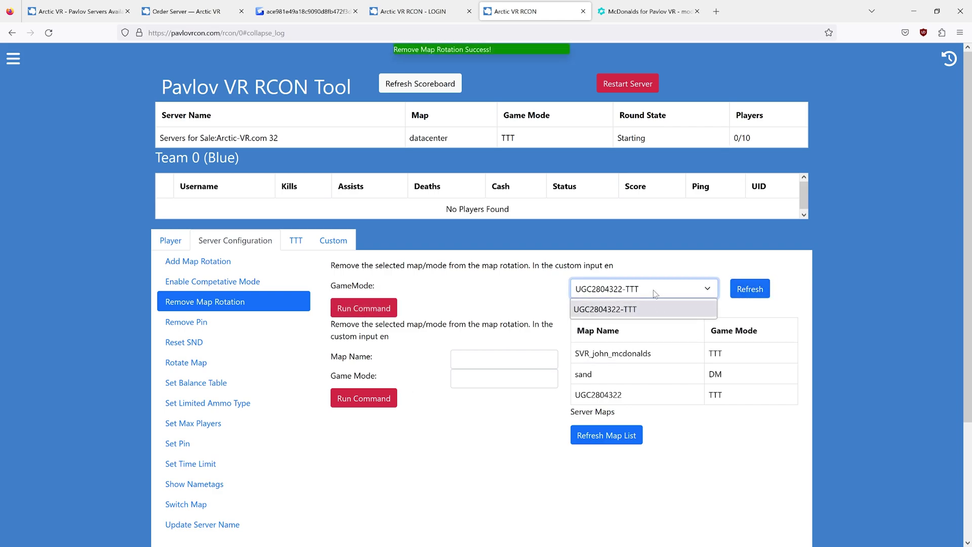
{"action": "left_click", "coordinate": [523, 297]}
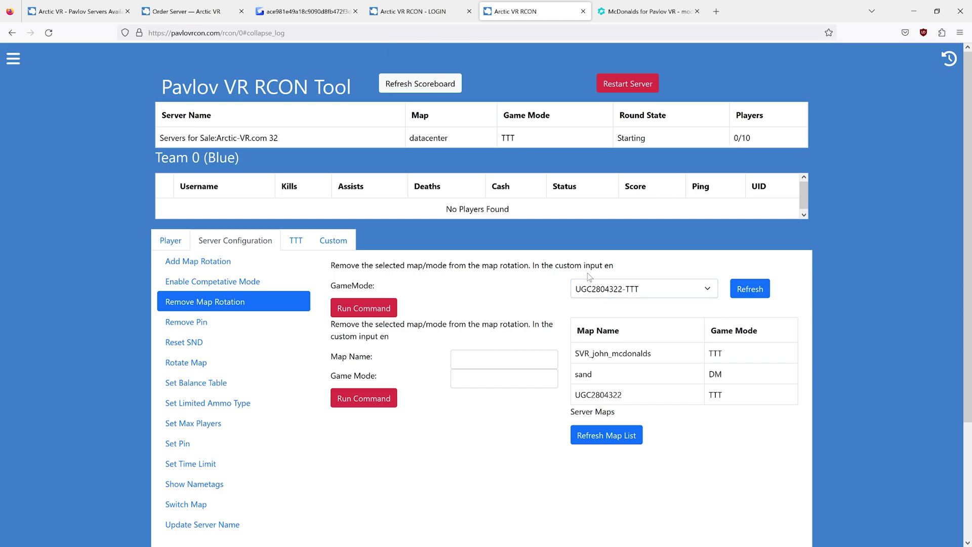
{"action": "left_click", "coordinate": [638, 287]}
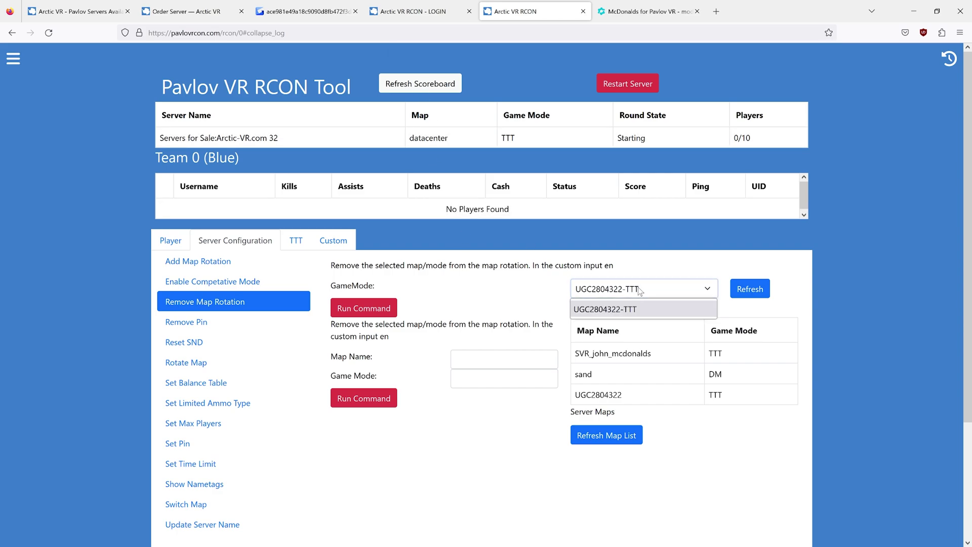
{"action": "left_click", "coordinate": [586, 339]}
{"action": "left_click", "coordinate": [607, 435]}
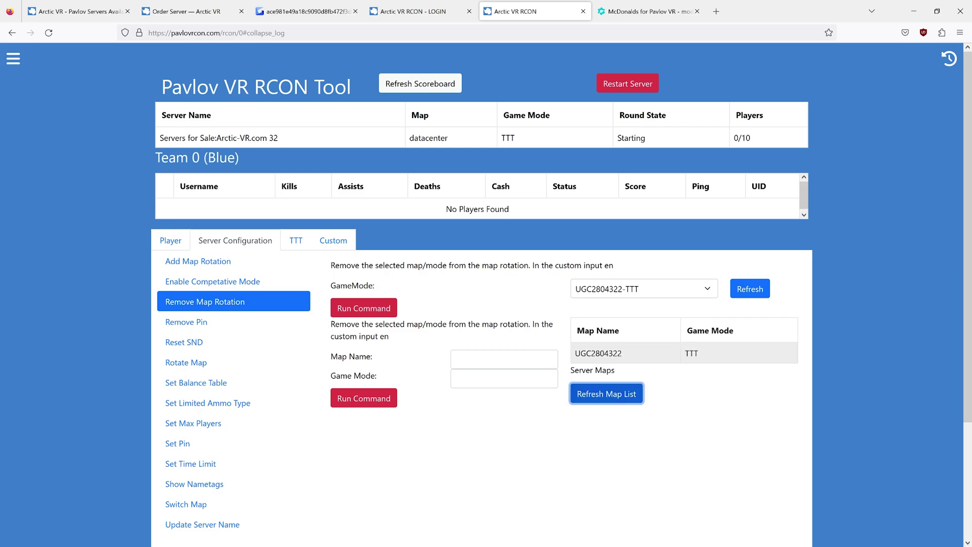
- Highlight the remaining UGC2804322 TTT row and recheck the leftover map choices
{"action": "left_click_drag", "start_coordinate": [586, 353], "coordinate": [736, 355]}
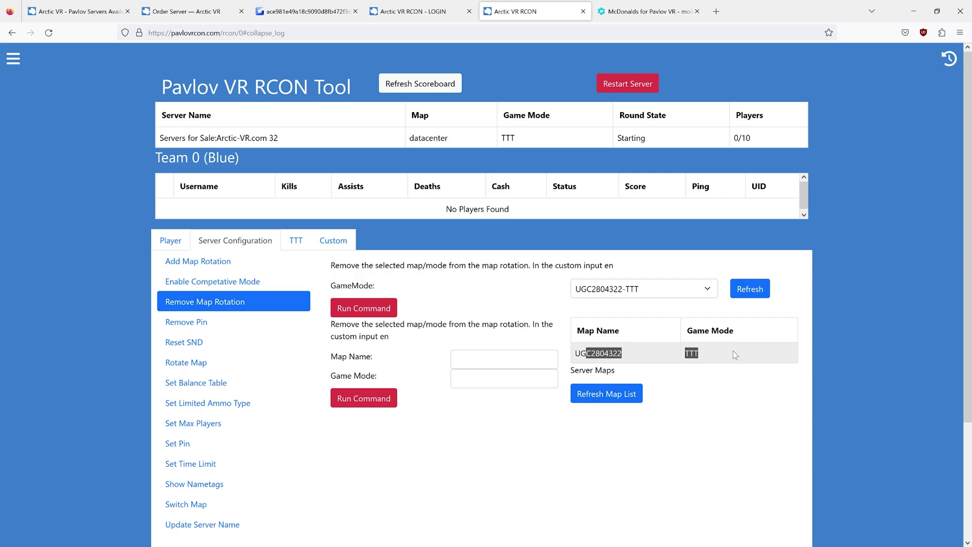
{"action": "left_click", "coordinate": [672, 364]}
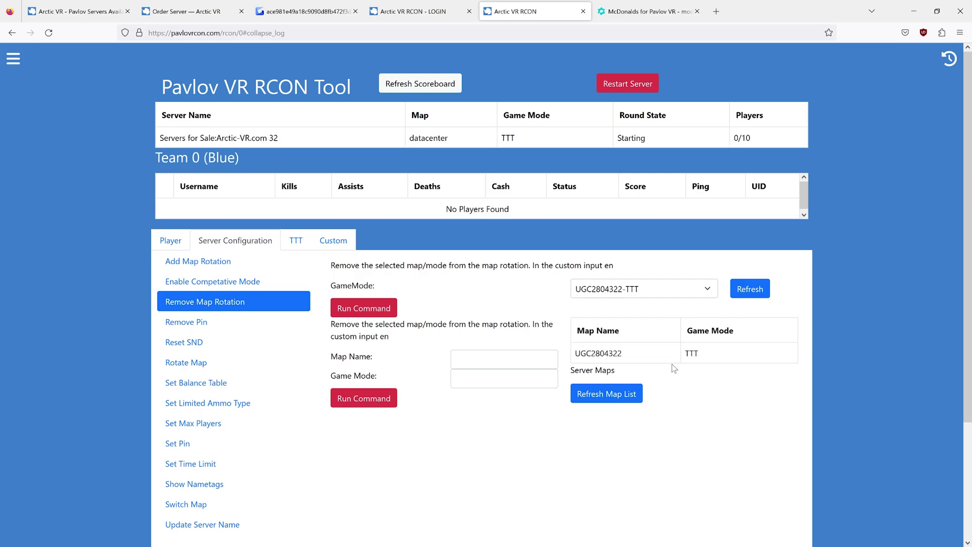
{"action": "left_click_drag", "start_coordinate": [577, 353], "coordinate": [703, 351]}
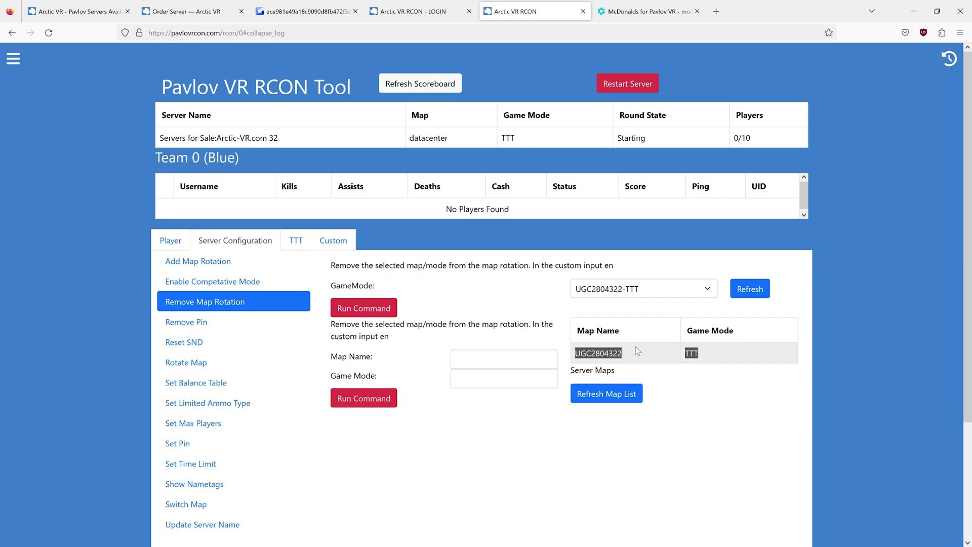
{"action": "left_click", "coordinate": [637, 350]}
{"action": "left_click_drag", "start_coordinate": [577, 353], "coordinate": [721, 353]}
{"action": "left_click", "coordinate": [721, 352]}
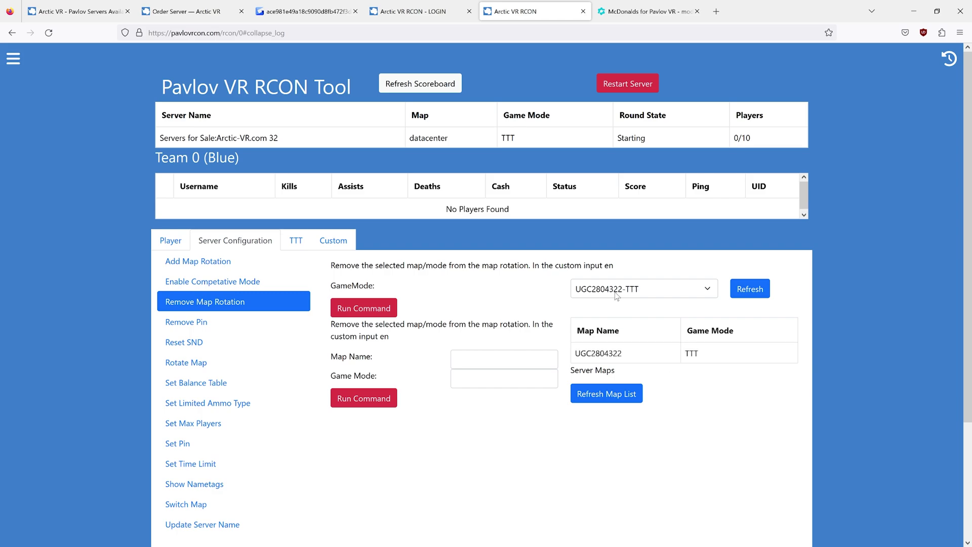
{"action": "left_click", "coordinate": [616, 296]}
{"action": "left_click", "coordinate": [632, 296]}
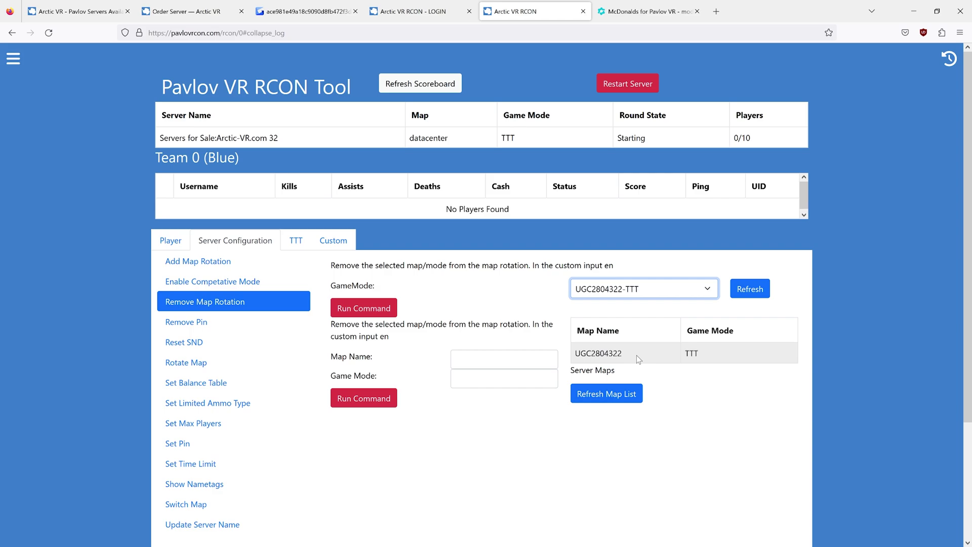
- Replace the map name with sand and add it to the rotation in TTT mode
{"action": "left_click", "coordinate": [214, 263]}
{"action": "double_click", "coordinate": [500, 345]}
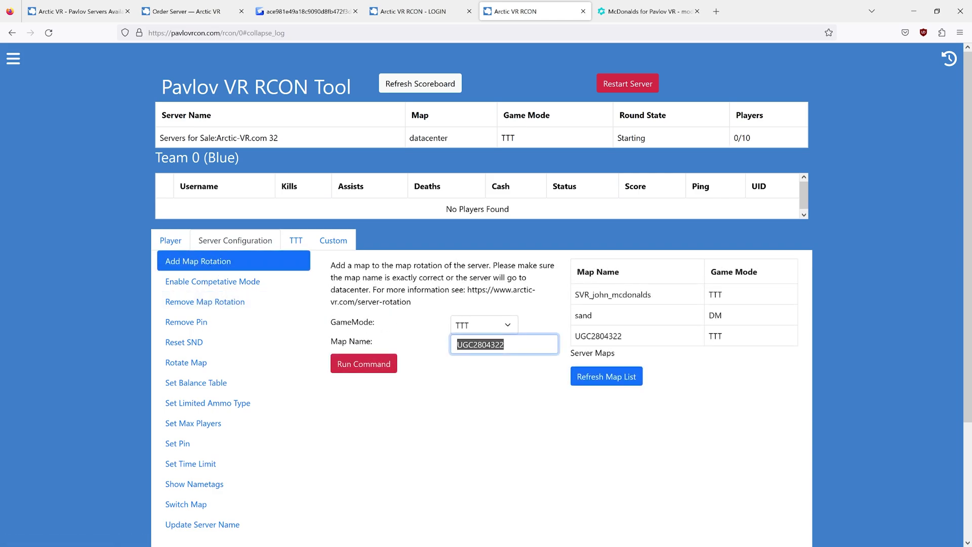
{"action": "type", "text": "sand"}
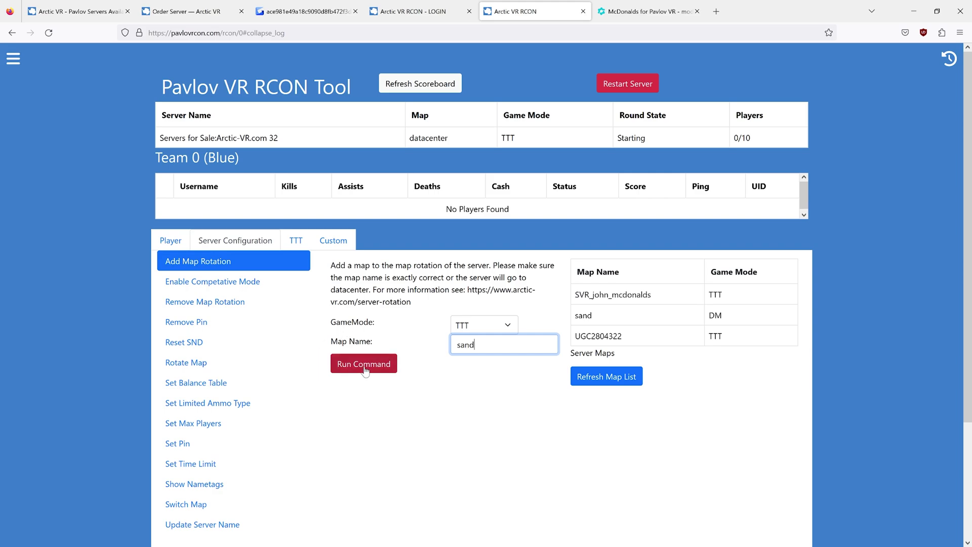
{"action": "left_click", "coordinate": [360, 369]}
{"action": "left_click", "coordinate": [614, 379]}
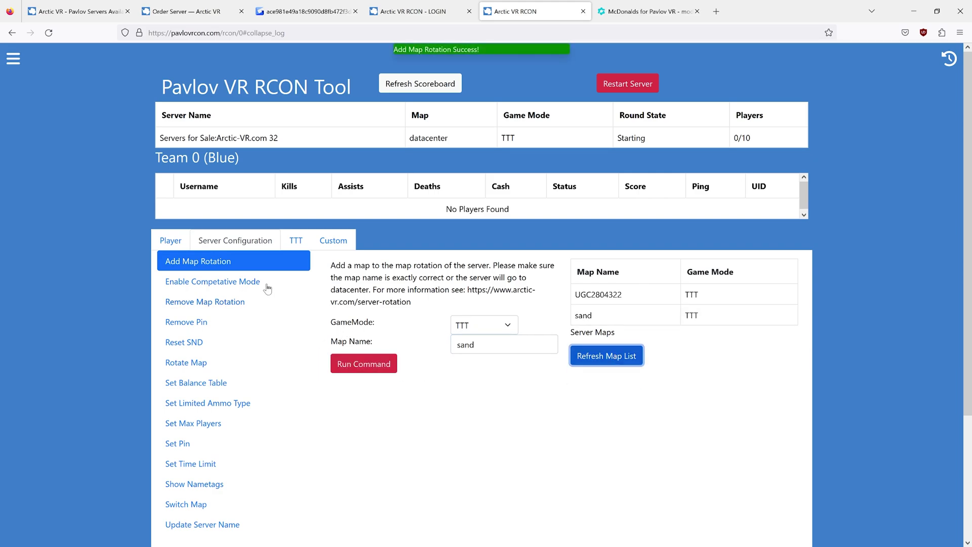
- Run the Remove Map Rotation command on UGC2804322-TTT and refresh both map lists
{"action": "left_click", "coordinate": [205, 302]}
{"action": "left_click", "coordinate": [387, 309]}
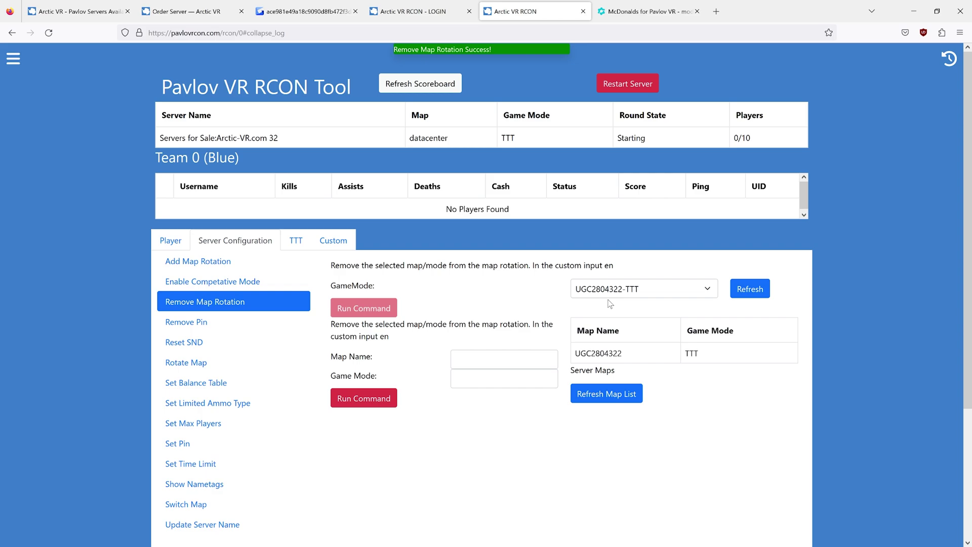
{"action": "left_click", "coordinate": [640, 290]}
{"action": "left_click", "coordinate": [614, 314]}
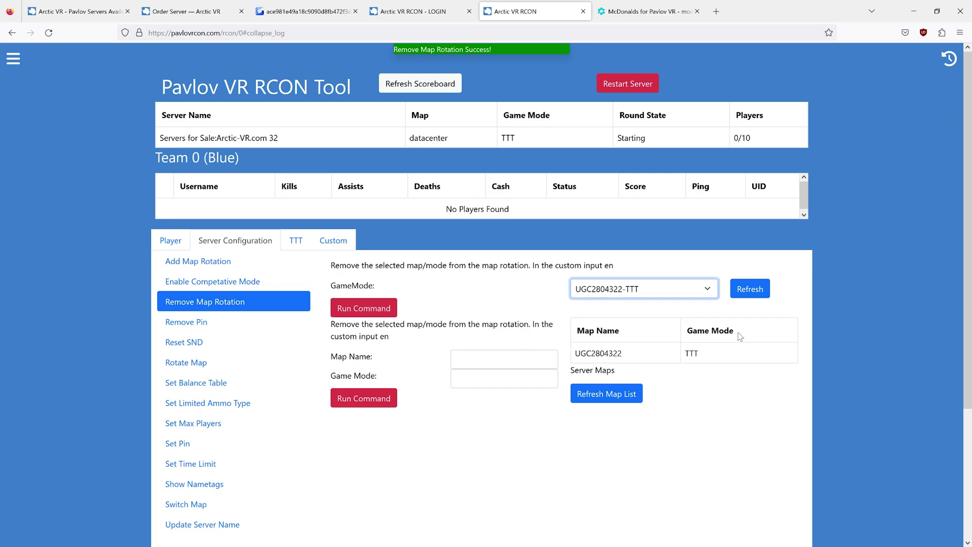
{"action": "left_click", "coordinate": [737, 289]}
{"action": "left_click", "coordinate": [628, 394]}
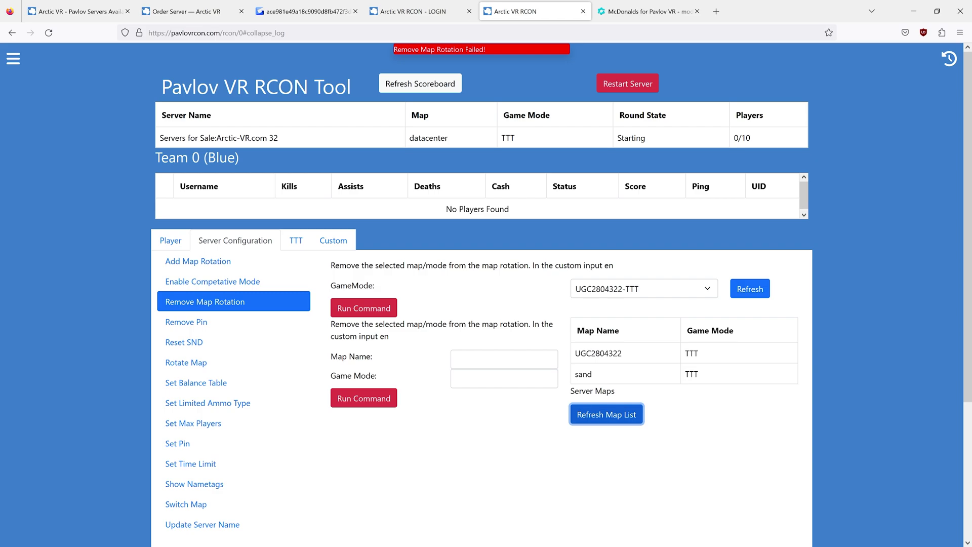
- Review Arctic VR's game mode codes and official map names, highlighting Bunker and Station
{"action": "left_click", "coordinate": [249, 262]}
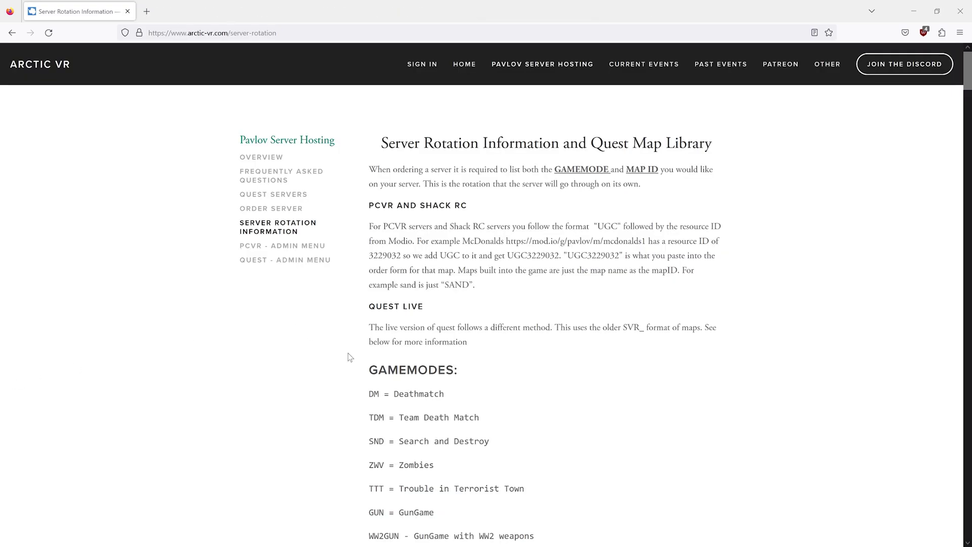
{"action": "scroll", "coordinate": [433, 360], "scroll_direction": "down", "scroll_amount": 5}
{"action": "scroll", "coordinate": [433, 359], "scroll_direction": "down", "scroll_amount": 6}
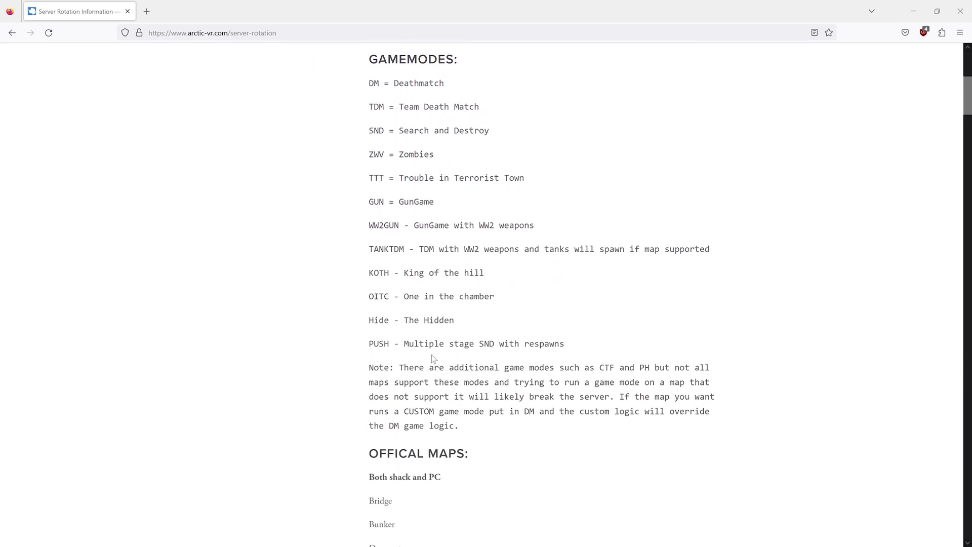
{"action": "scroll", "coordinate": [433, 358], "scroll_direction": "down", "scroll_amount": 1}
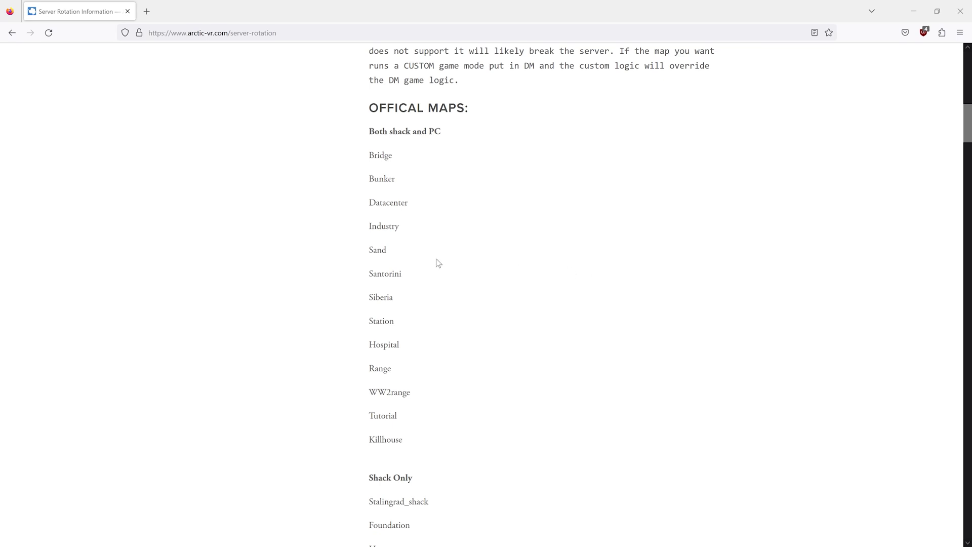
{"action": "scroll", "coordinate": [443, 262], "scroll_direction": "down", "scroll_amount": 1}
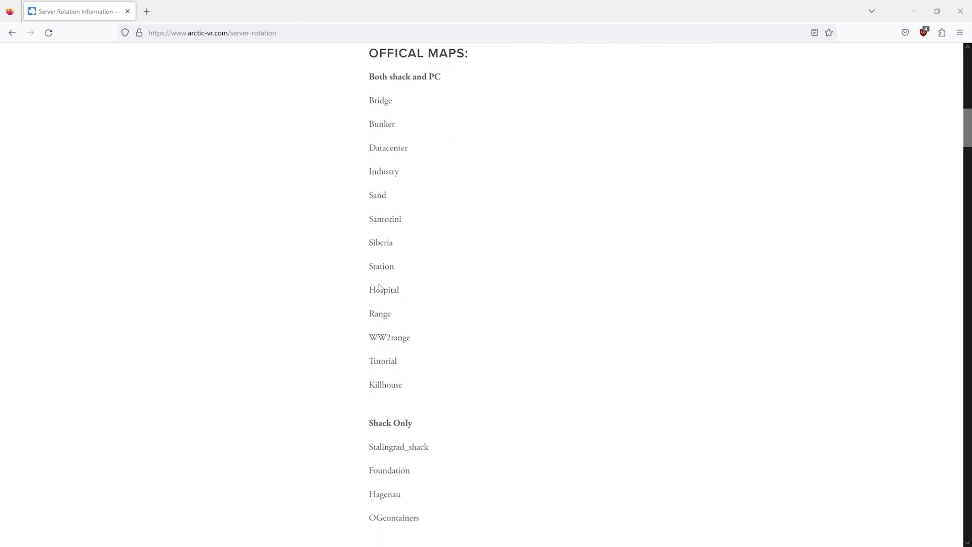
{"action": "left_click_drag", "start_coordinate": [369, 127], "coordinate": [411, 125]}
{"action": "left_click", "coordinate": [444, 180]}
{"action": "left_click", "coordinate": [442, 179]}
{"action": "left_click_drag", "start_coordinate": [369, 269], "coordinate": [429, 270]}
{"action": "left_click", "coordinate": [447, 293]}
- Review the Enable Competitive Mode command and its enable/disable choices
{"action": "key", "text": "alt+Tab"}
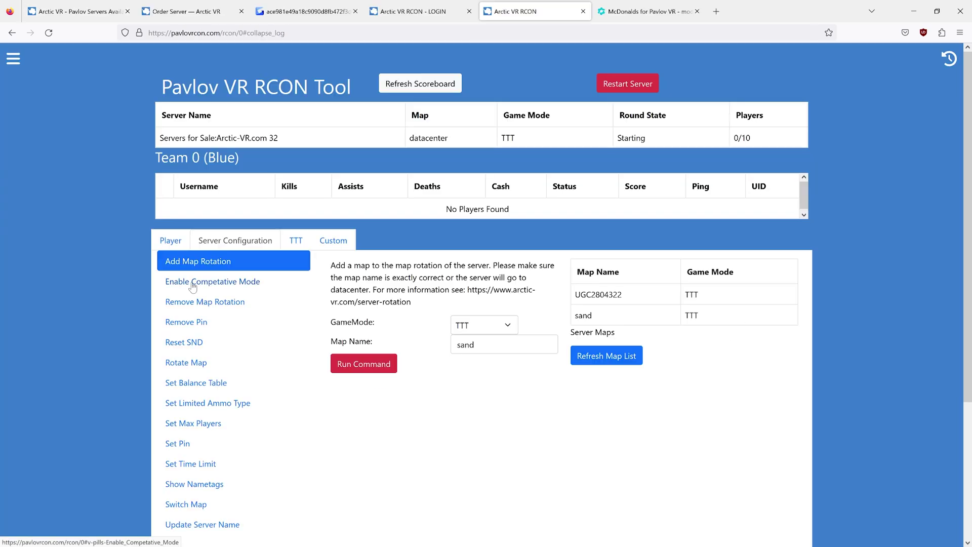
{"action": "left_click", "coordinate": [192, 283]}
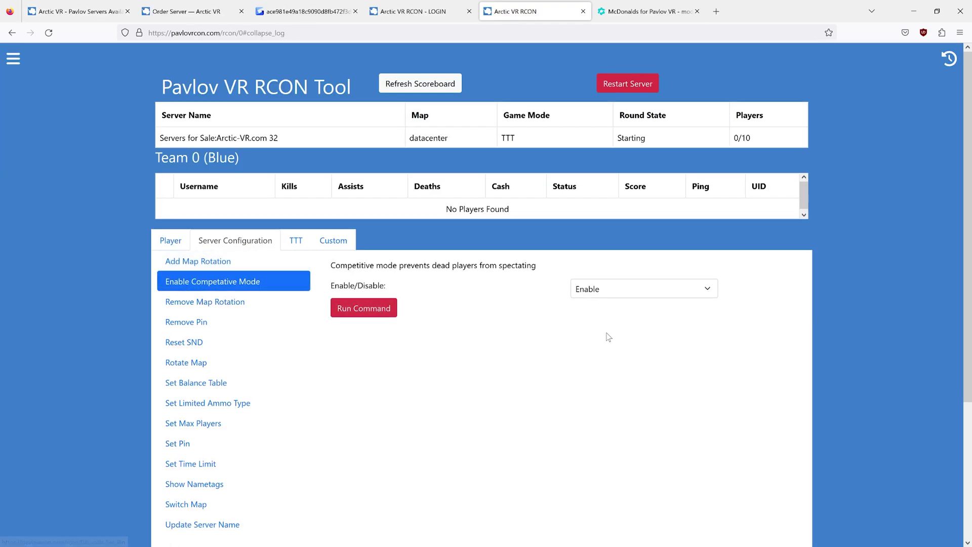
{"action": "left_click", "coordinate": [625, 296]}
{"action": "left_click", "coordinate": [626, 296]}
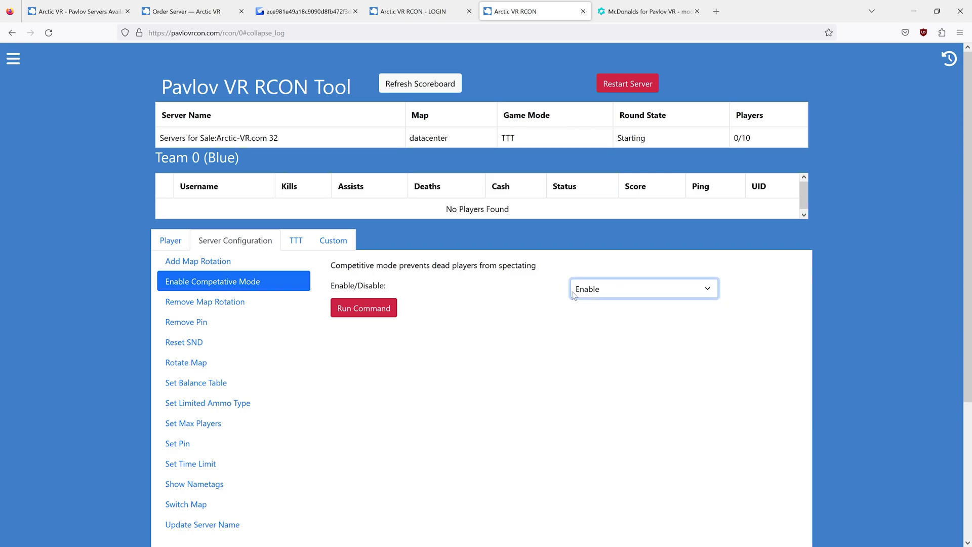
{"action": "left_click_drag", "start_coordinate": [347, 265], "coordinate": [451, 289]}
{"action": "left_click", "coordinate": [476, 305]}
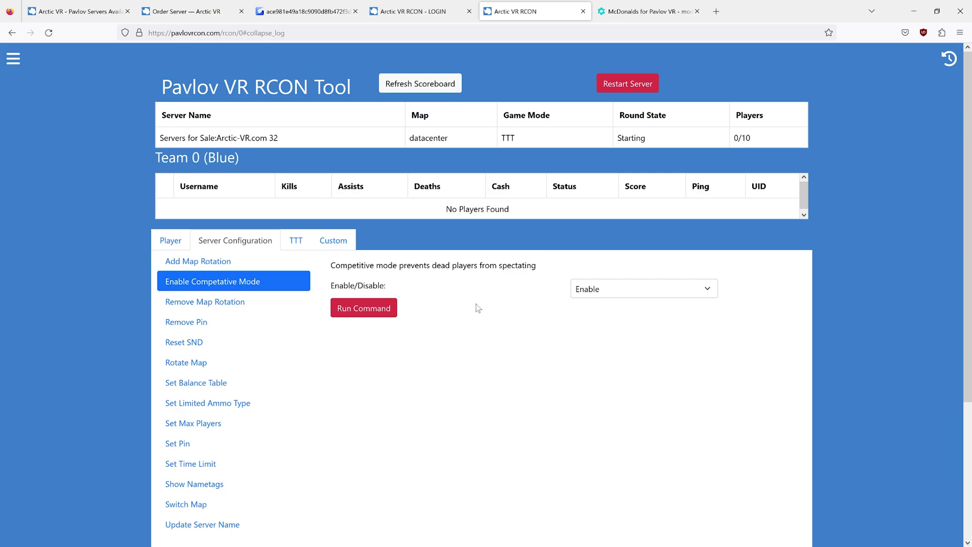
- Step through the Remove Map Rotation, Remove Pin and Reset SND commands
{"action": "left_click", "coordinate": [242, 303]}
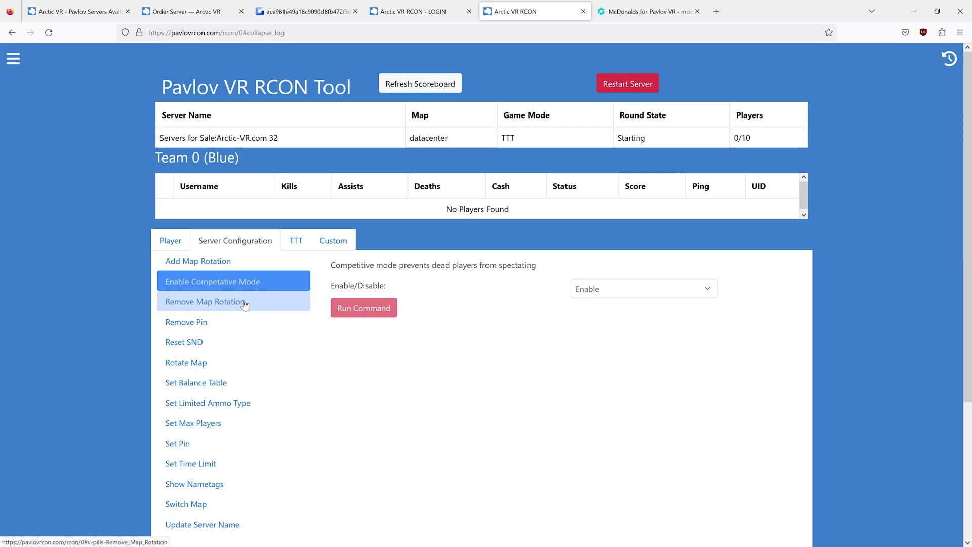
{"action": "left_click", "coordinate": [237, 320]}
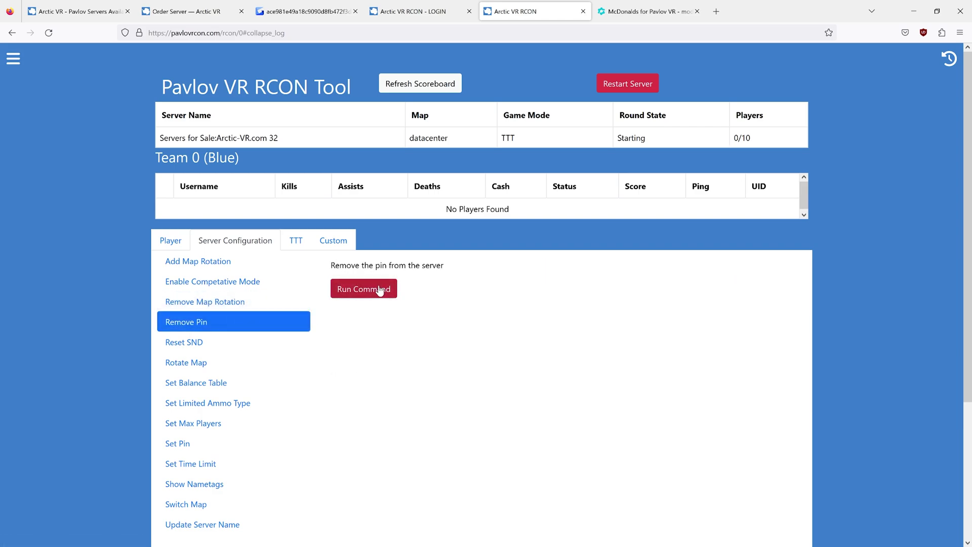
{"action": "left_click", "coordinate": [218, 343]}
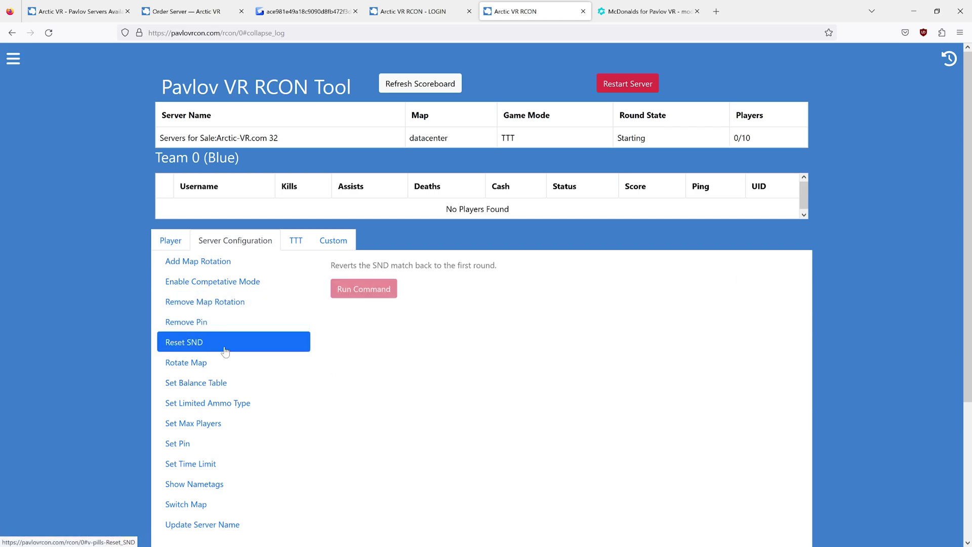
- Refresh the server map list, then add sand in PUSH mode to the rotation
{"action": "left_click", "coordinate": [253, 370]}
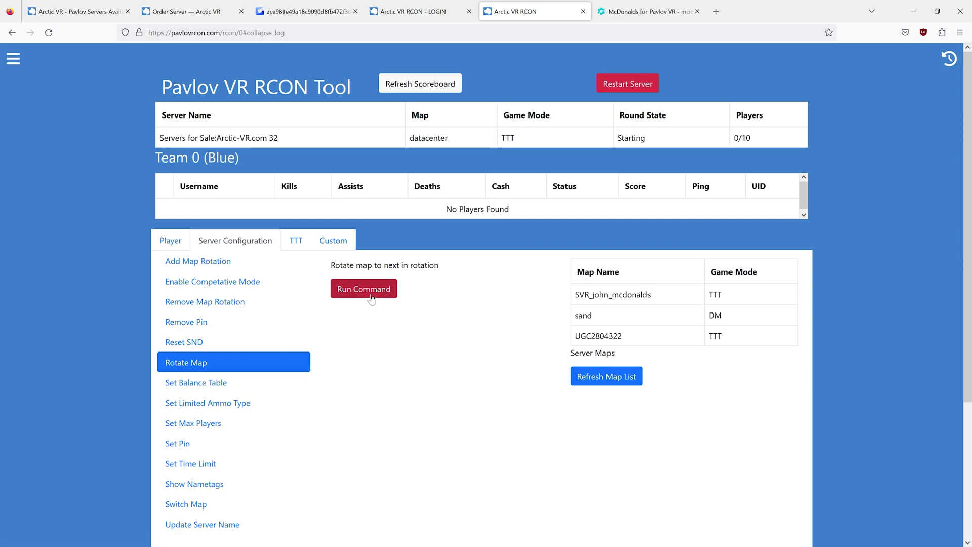
{"action": "left_click", "coordinate": [619, 381]}
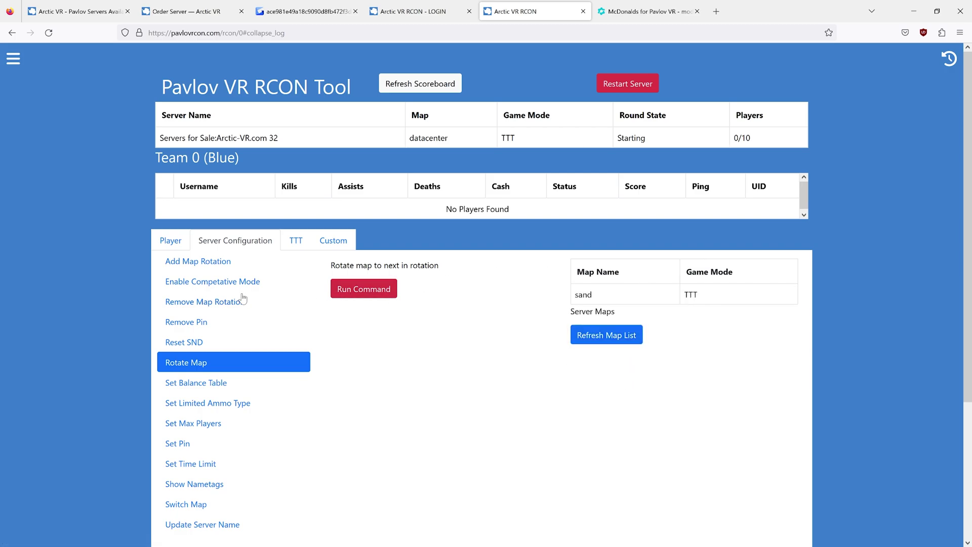
{"action": "left_click", "coordinate": [215, 263]}
{"action": "left_click", "coordinate": [486, 327]}
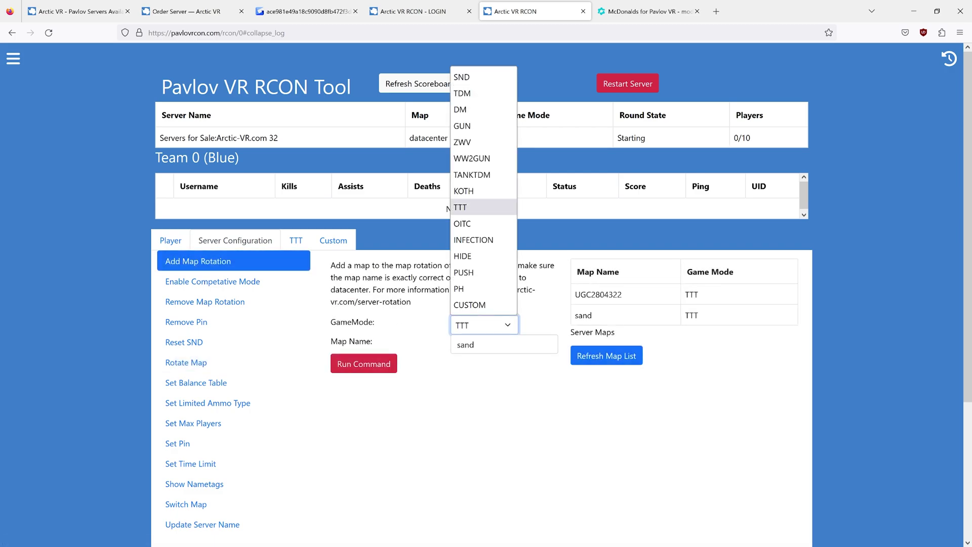
{"action": "key", "text": "p"}
{"action": "key", "text": "Return"}
{"action": "left_click", "coordinate": [358, 372]}
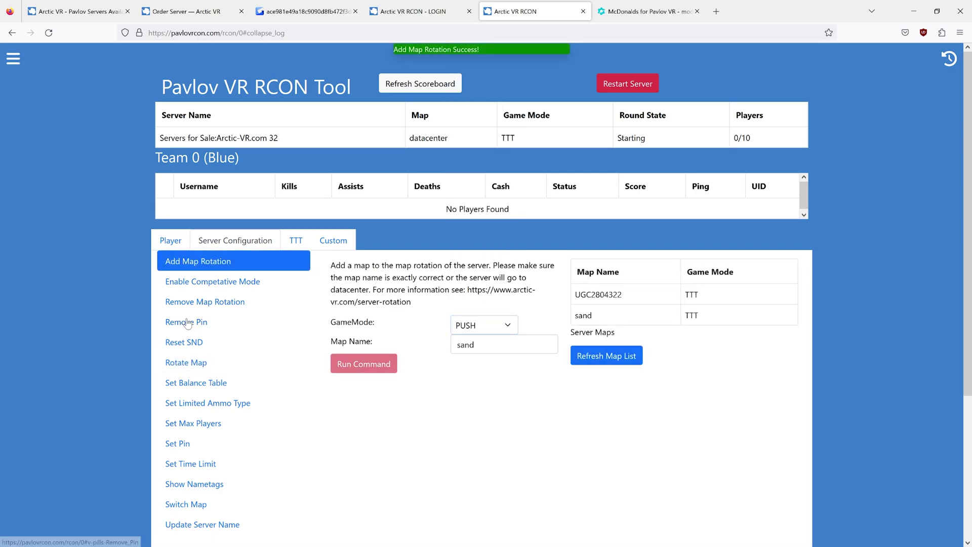
- Refresh the Rotate Map list to confirm sand in PUSH mode appears
{"action": "left_click", "coordinate": [216, 365]}
{"action": "left_click", "coordinate": [616, 342]}
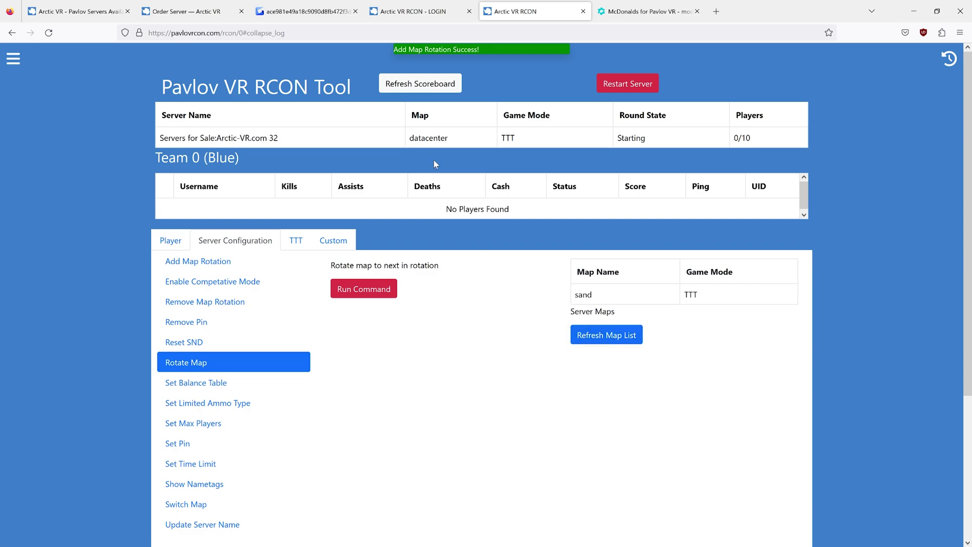
{"action": "left_click", "coordinate": [592, 328]}
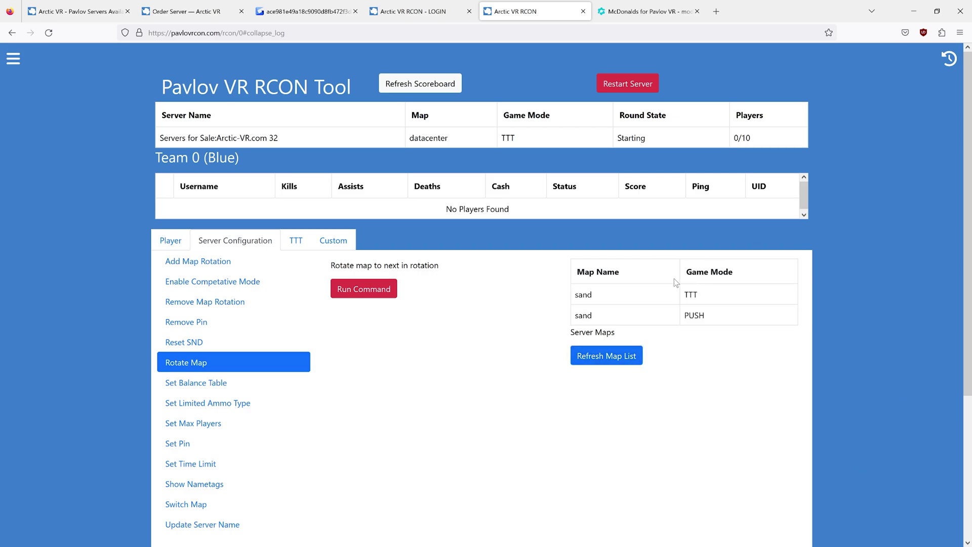
{"action": "scroll", "coordinate": [297, 440], "scroll_direction": "down", "scroll_amount": 3}
- Open BalancingTable.csv in vankruptgames/BalancingTable and scroll through its weapon stats
{"action": "left_click", "coordinate": [203, 273]}
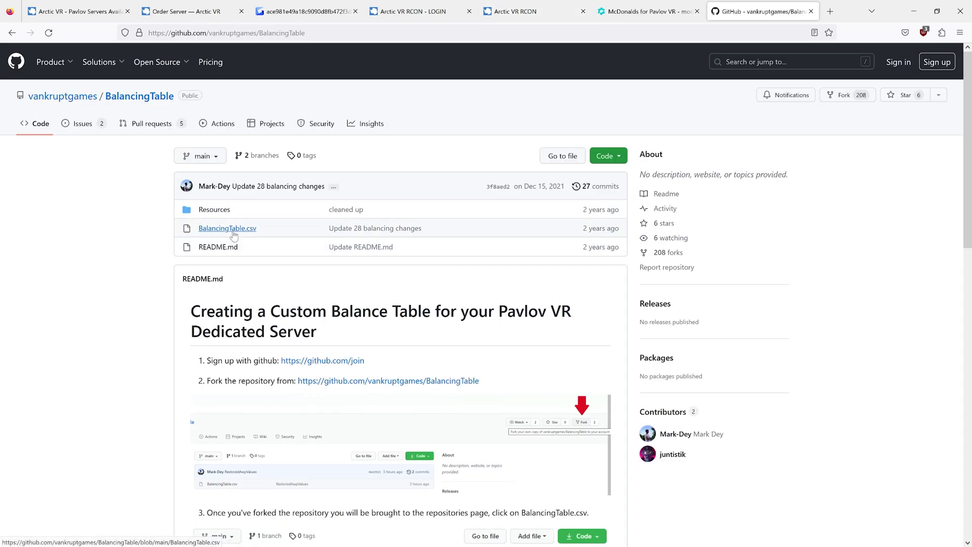
{"action": "left_click", "coordinate": [234, 232]}
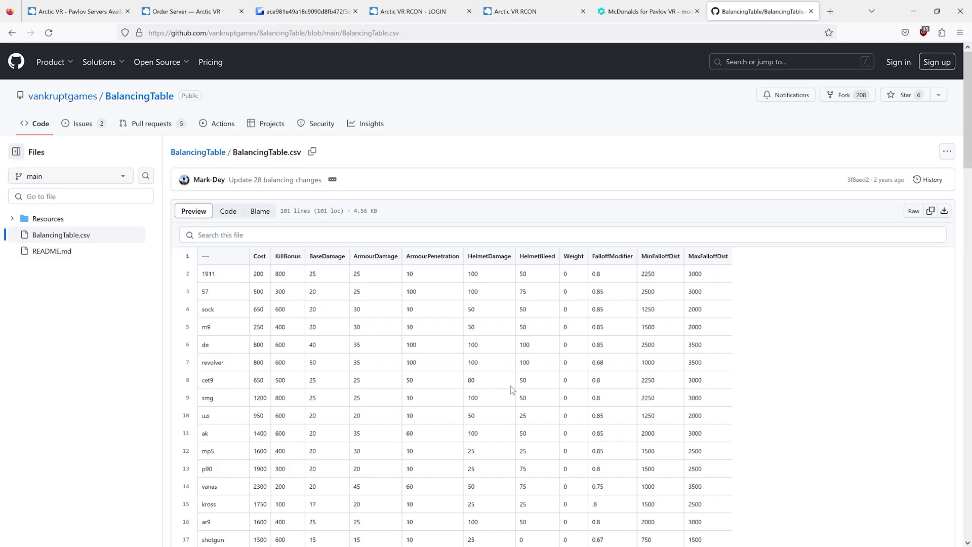
{"action": "scroll", "coordinate": [510, 386], "scroll_direction": "down", "scroll_amount": 1}
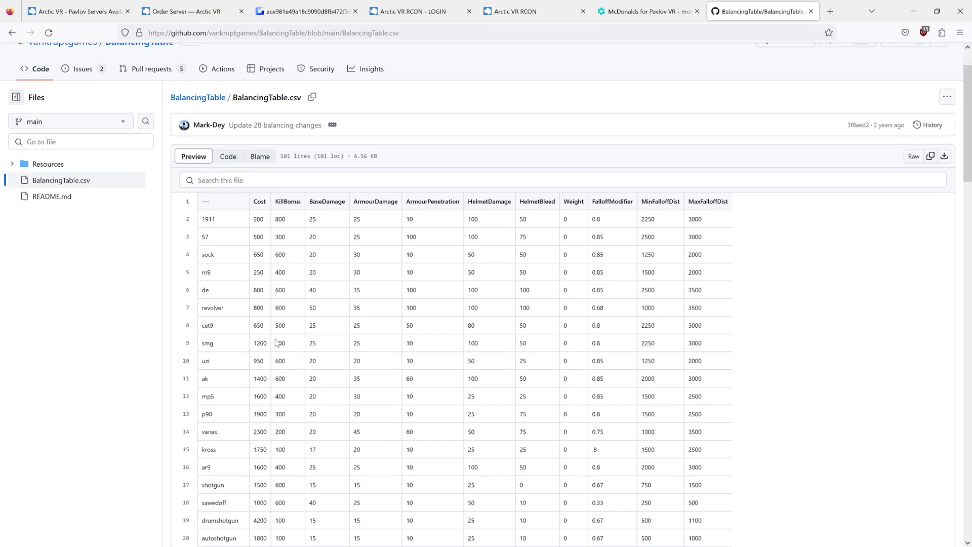
{"action": "scroll", "coordinate": [383, 427], "scroll_direction": "down", "scroll_amount": 1}
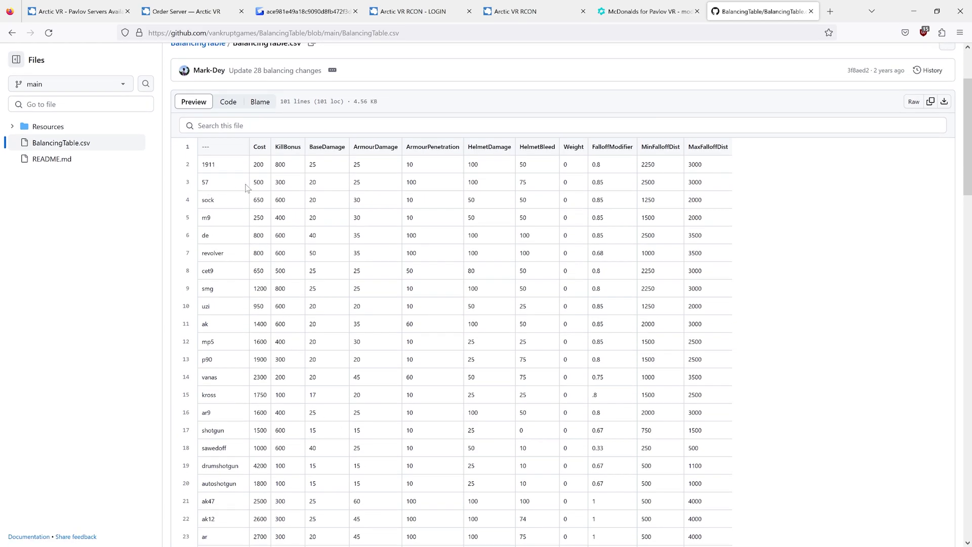
{"action": "left_click_drag", "start_coordinate": [277, 188], "coordinate": [276, 186]}
{"action": "left_click", "coordinate": [277, 186]}
{"action": "scroll", "coordinate": [587, 413], "scroll_direction": "down", "scroll_amount": 7}
{"action": "scroll", "coordinate": [582, 415], "scroll_direction": "up", "scroll_amount": 6}
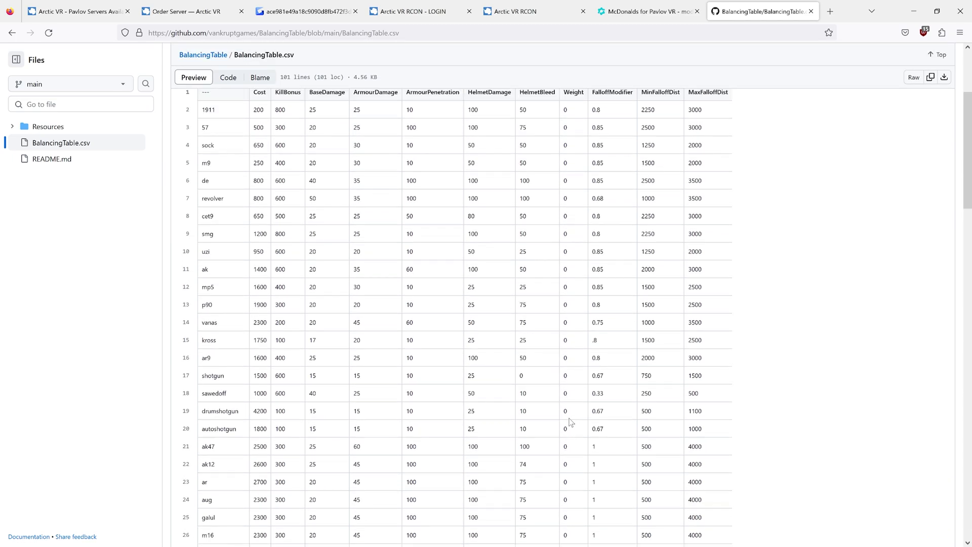
{"action": "scroll", "coordinate": [571, 422], "scroll_direction": "up", "scroll_amount": 3}
- Read the repository README, reopen the CSV, and return to the RCON tool
{"action": "left_click", "coordinate": [139, 96]}
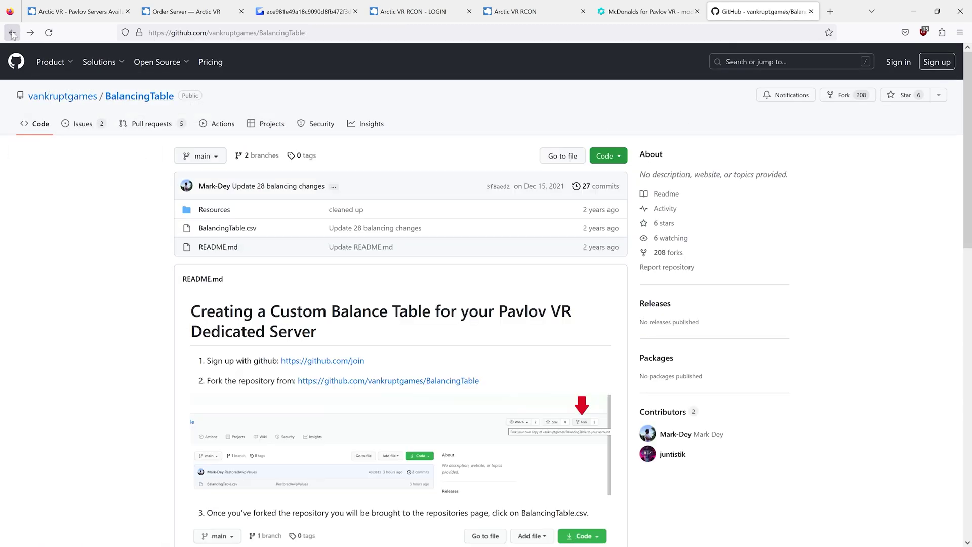
{"action": "scroll", "coordinate": [430, 390], "scroll_direction": "down", "scroll_amount": 8}
{"action": "scroll", "coordinate": [441, 387], "scroll_direction": "down", "scroll_amount": 5}
{"action": "scroll", "coordinate": [385, 481], "scroll_direction": "up", "scroll_amount": 15}
{"action": "left_click", "coordinate": [228, 228]}
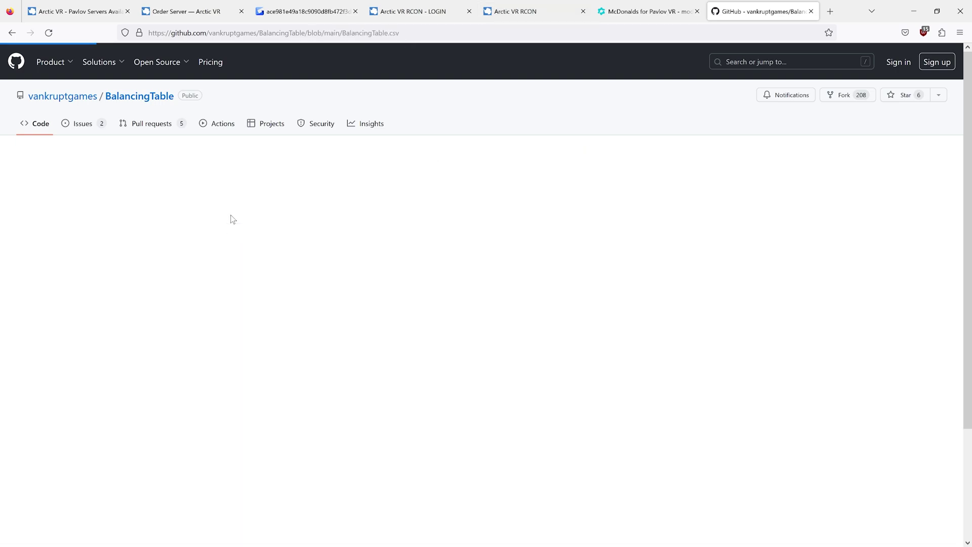
{"action": "left_click_drag", "start_coordinate": [209, 33], "coordinate": [388, 33]}
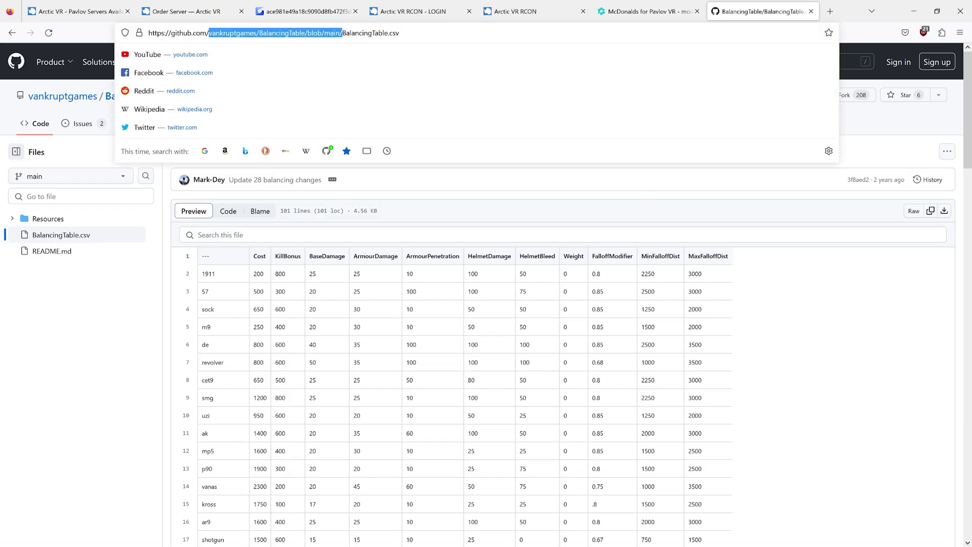
{"action": "left_click", "coordinate": [532, 11]}
- Put vankruptgames/BalancingTable/main into the balance table URL field and run the command
{"action": "left_click", "coordinate": [419, 276]}
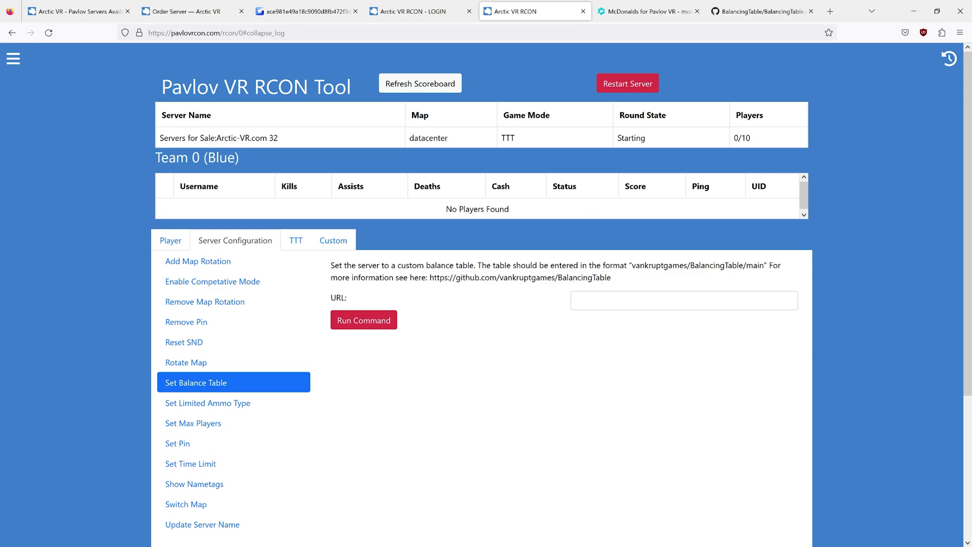
{"action": "left_click_drag", "start_coordinate": [632, 265], "coordinate": [764, 265]}
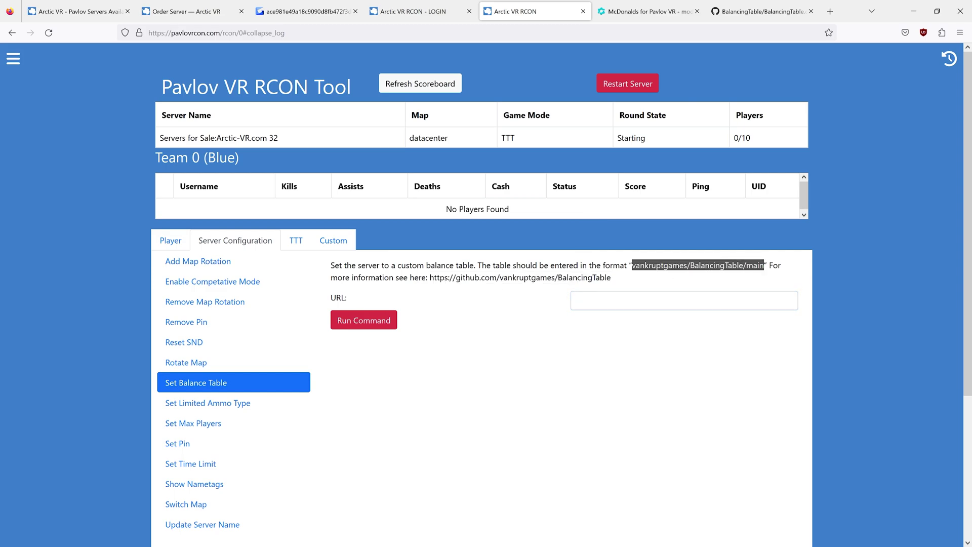
{"action": "left_click_drag", "start_coordinate": [699, 265], "coordinate": [658, 301]}
{"action": "left_click", "coordinate": [642, 405]}
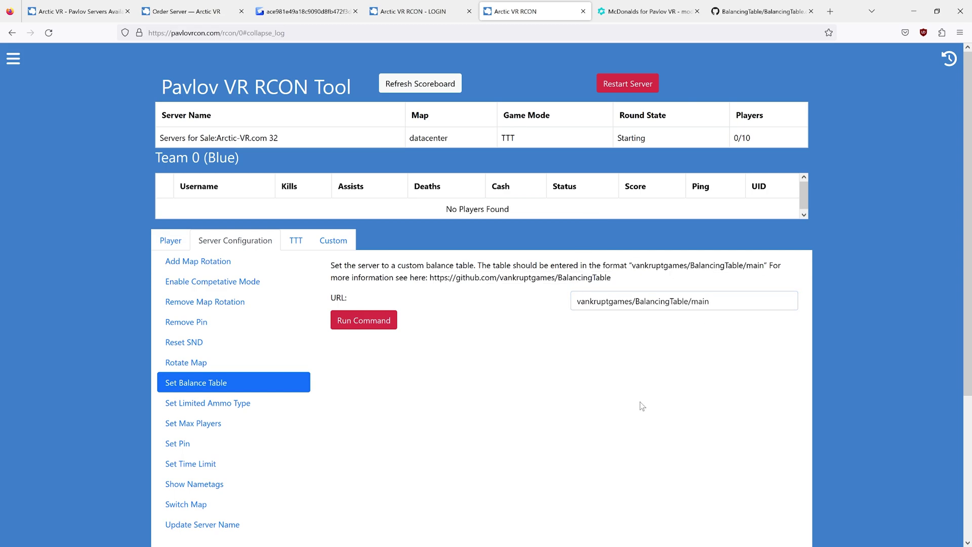
{"action": "left_click", "coordinate": [352, 325]}
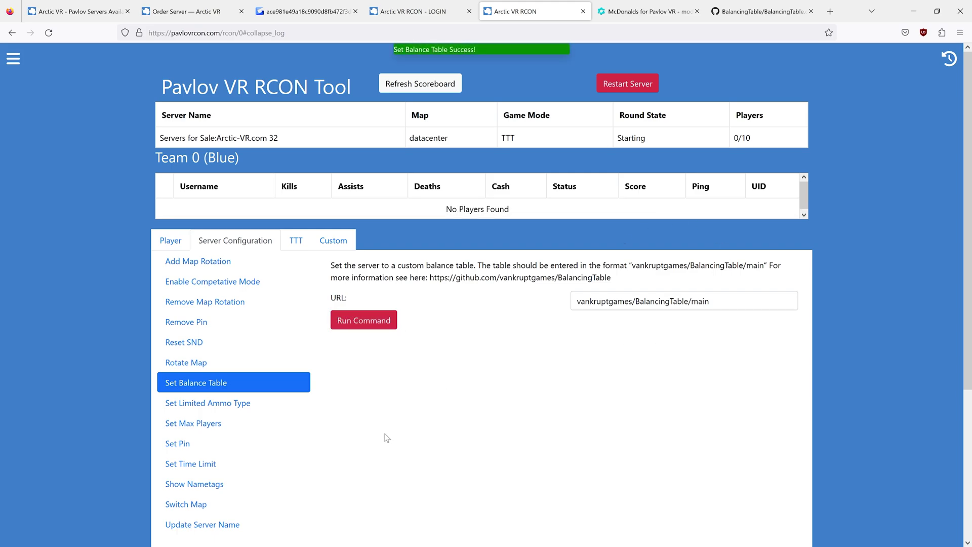
{"action": "scroll", "coordinate": [388, 439], "scroll_direction": "down", "scroll_amount": 2}
- Read the Set Limited Ammo Type options and pick ammo type 5, Boxless Mode
{"action": "left_click", "coordinate": [264, 301]}
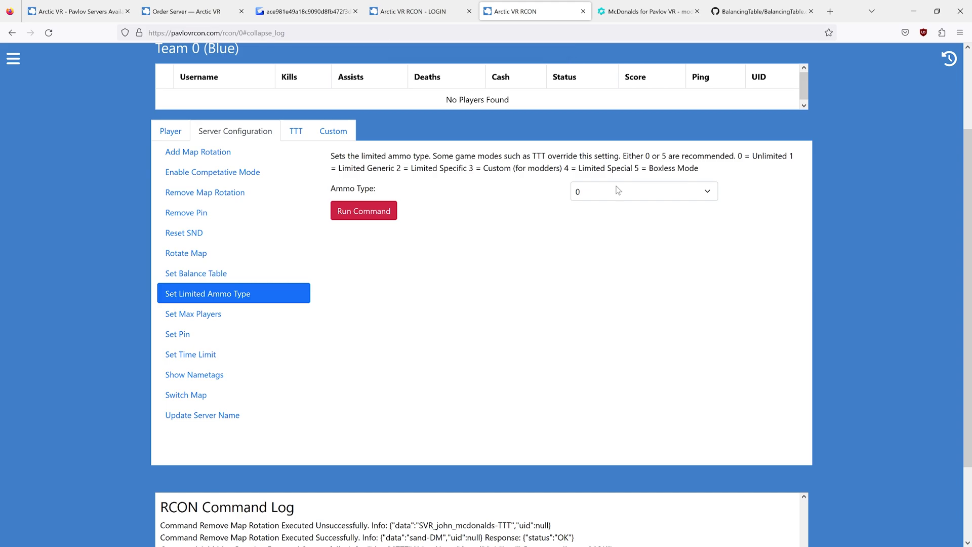
{"action": "left_click_drag", "start_coordinate": [794, 157], "coordinate": [330, 170]}
{"action": "left_click", "coordinate": [759, 177]}
{"action": "left_click_drag", "start_coordinate": [736, 155], "coordinate": [780, 155]}
{"action": "left_click", "coordinate": [779, 155]}
{"action": "left_click_drag", "start_coordinate": [634, 169], "coordinate": [705, 176]}
{"action": "left_click", "coordinate": [704, 176]}
{"action": "left_click", "coordinate": [667, 190]}
{"action": "left_click", "coordinate": [667, 190]}
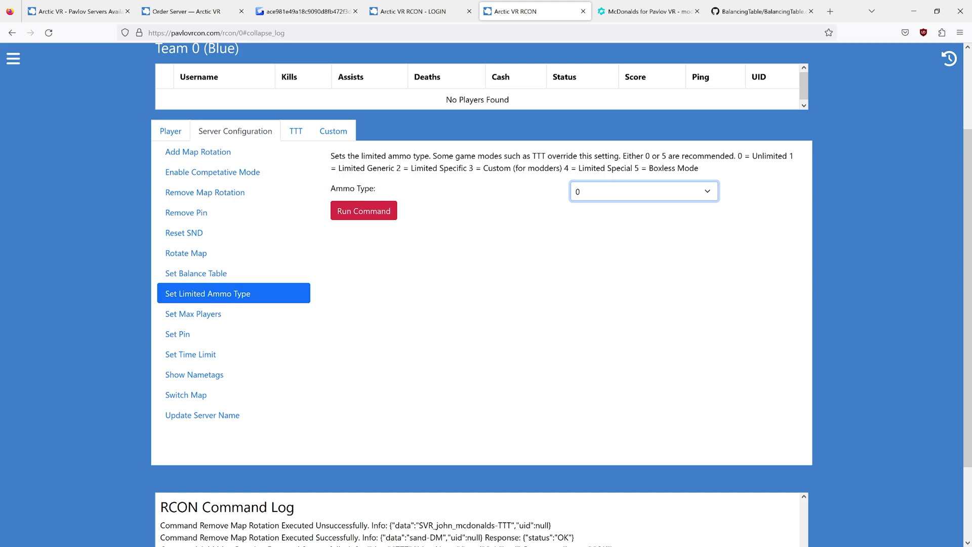
{"action": "left_click", "coordinate": [516, 223]}
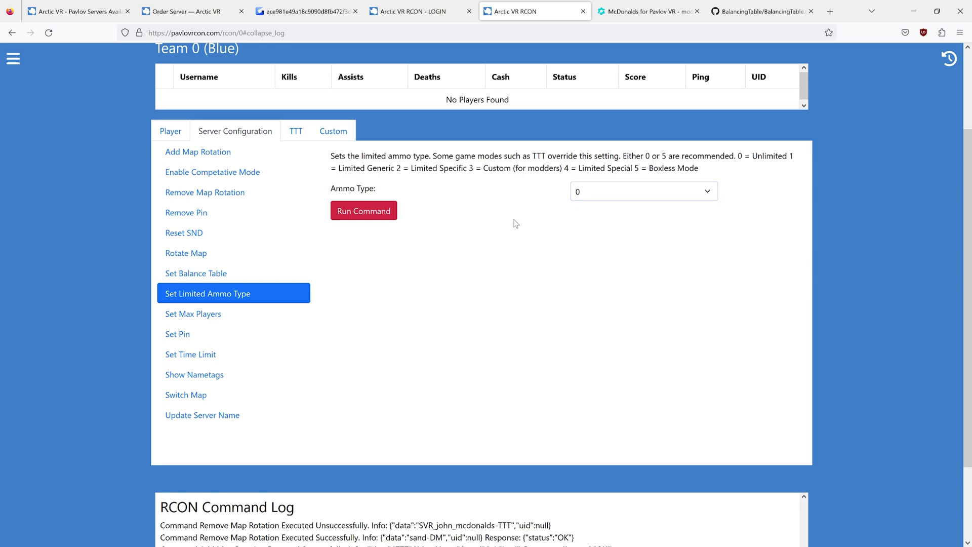
{"action": "left_click", "coordinate": [633, 192]}
{"action": "left_click", "coordinate": [634, 293]}
- Enter a four-digit server pin in the Set Pin form, then view Remove Pin
{"action": "left_click", "coordinate": [256, 316]}
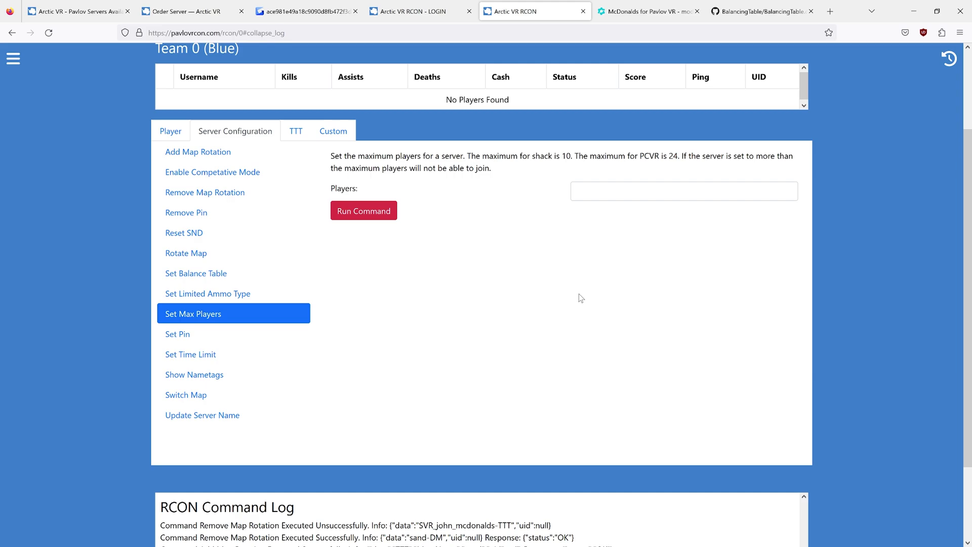
{"action": "left_click", "coordinate": [232, 337]}
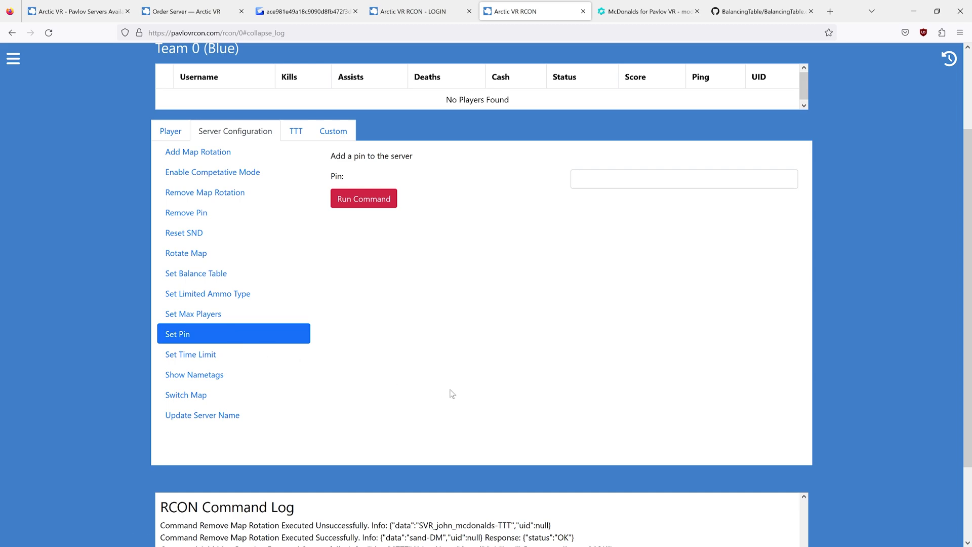
{"action": "left_click", "coordinate": [578, 178]}
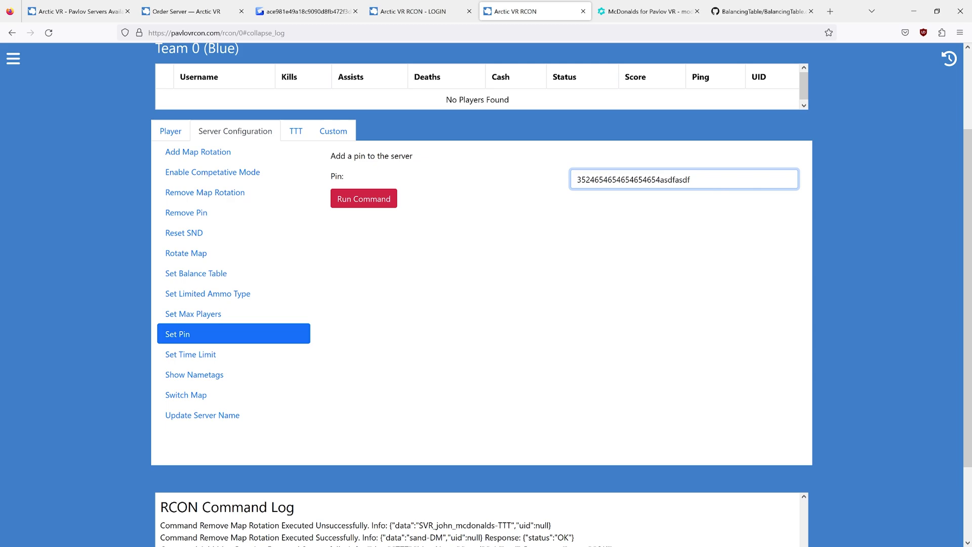
{"action": "key", "text": "shift+Left"}
{"action": "key", "text": "shift+Left"}
{"action": "key", "text": "shift+Left"}
{"action": "key", "text": "shift+Left"}
{"action": "key", "text": "shift+Left"}
{"action": "key", "text": "shift+Left"}
{"action": "key", "text": "shift+Left"}
{"action": "key", "text": "shift+Left"}
{"action": "key", "text": "shift+Left"}
{"action": "key", "text": "shift+Left"}
{"action": "key", "text": "shift+Left"}
{"action": "key", "text": "shift+Left"}
{"action": "key", "text": "shift+Left"}
{"action": "key", "text": "shift+Left"}
{"action": "key", "text": "shift+Left"}
{"action": "key", "text": "shift+Left"}
{"action": "key", "text": "shift+Left"}
{"action": "key", "text": "shift+Left"}
{"action": "key", "text": "shift+Left"}
{"action": "key", "text": "shift+Left"}
{"action": "key", "text": "BackSpace"}
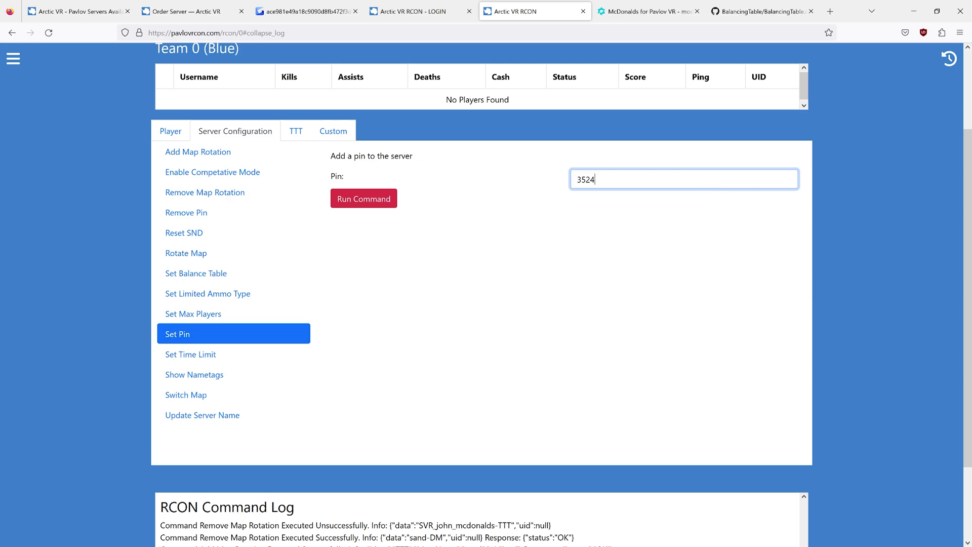
{"action": "left_click", "coordinate": [558, 261]}
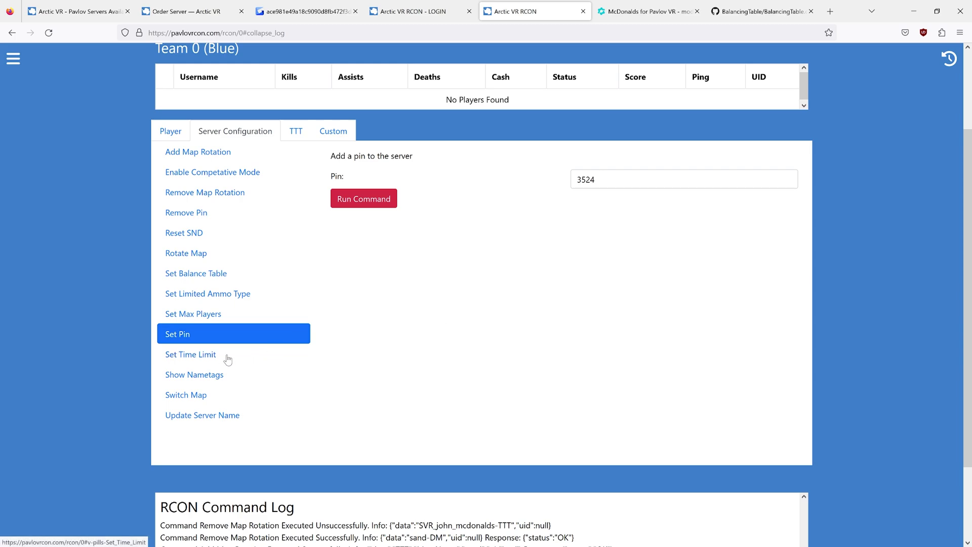
{"action": "left_click", "coordinate": [196, 218]}
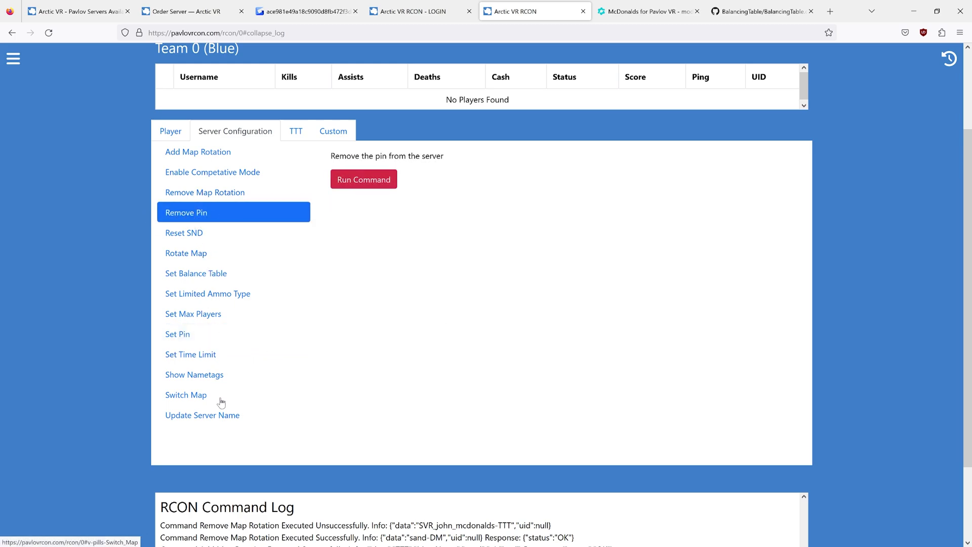
- In Set Time Limit, try a 5-minute time, then restore it to 600
{"action": "left_click", "coordinate": [207, 357]}
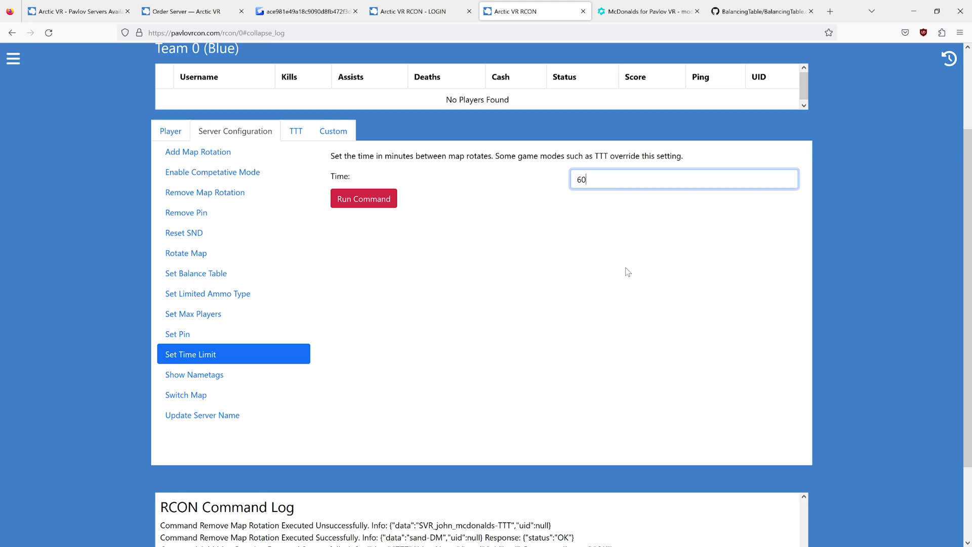
{"action": "key", "text": "ctrl+a"}
{"action": "type", "text": "5"}
{"action": "left_click", "coordinate": [544, 243]}
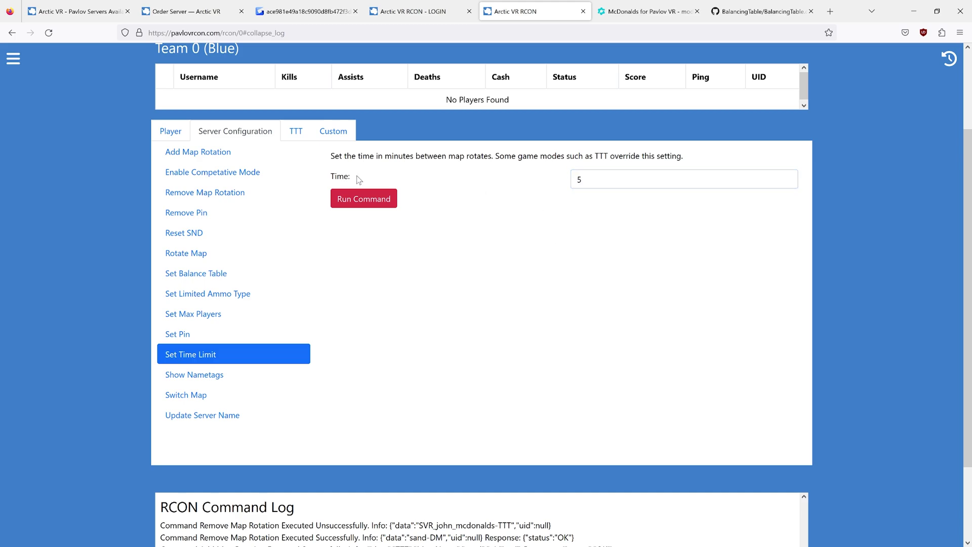
{"action": "left_click", "coordinate": [709, 158]}
{"action": "double_click", "coordinate": [582, 180]}
{"action": "type", "text": "600"}
{"action": "left_click", "coordinate": [515, 233]}
{"action": "left_click_drag", "start_coordinate": [577, 180], "coordinate": [591, 179]}
{"action": "left_click", "coordinate": [643, 234]}
- Rename the server to 'bob's server' with Update Server Name
{"action": "left_click", "coordinate": [231, 379]}
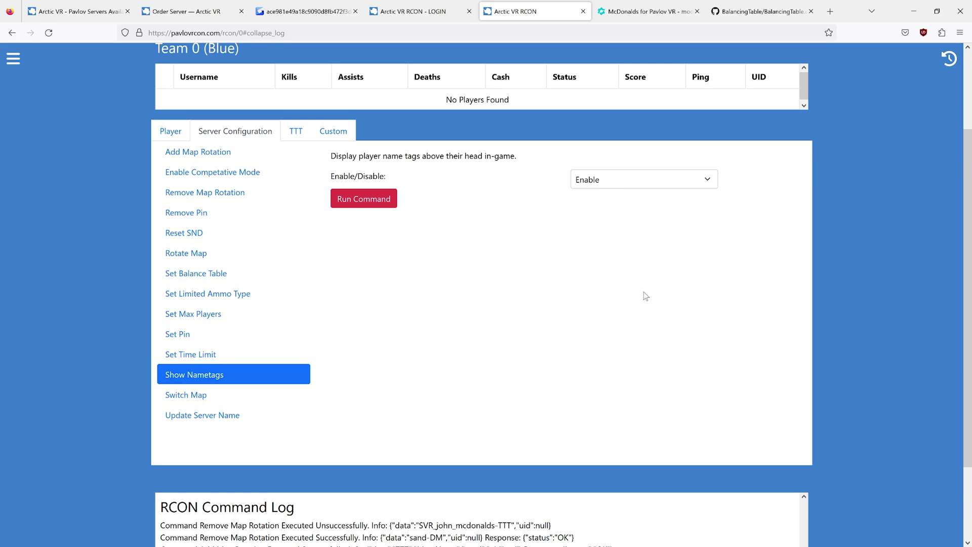
{"action": "left_click", "coordinate": [195, 424]}
{"action": "scroll", "coordinate": [518, 471], "scroll_direction": "up", "scroll_amount": 2}
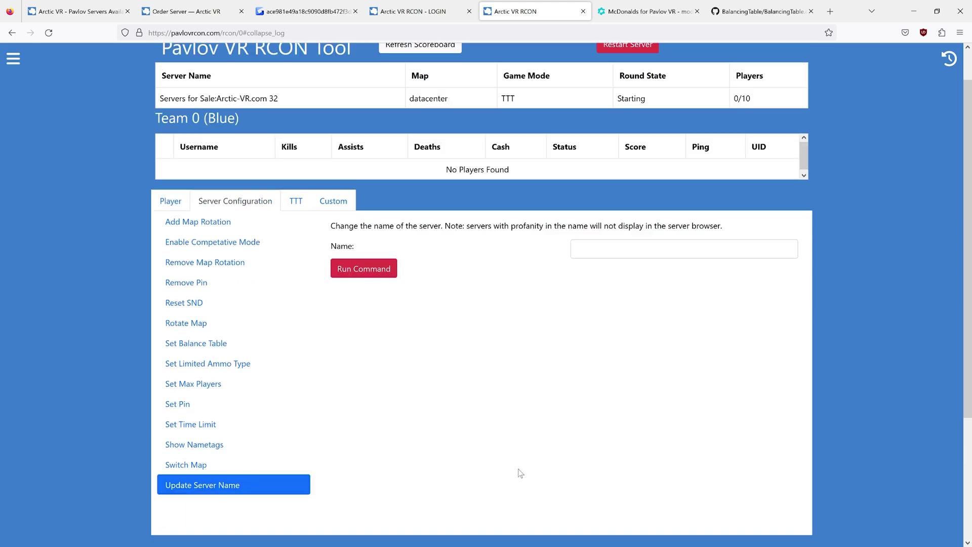
{"action": "left_click", "coordinate": [653, 289]}
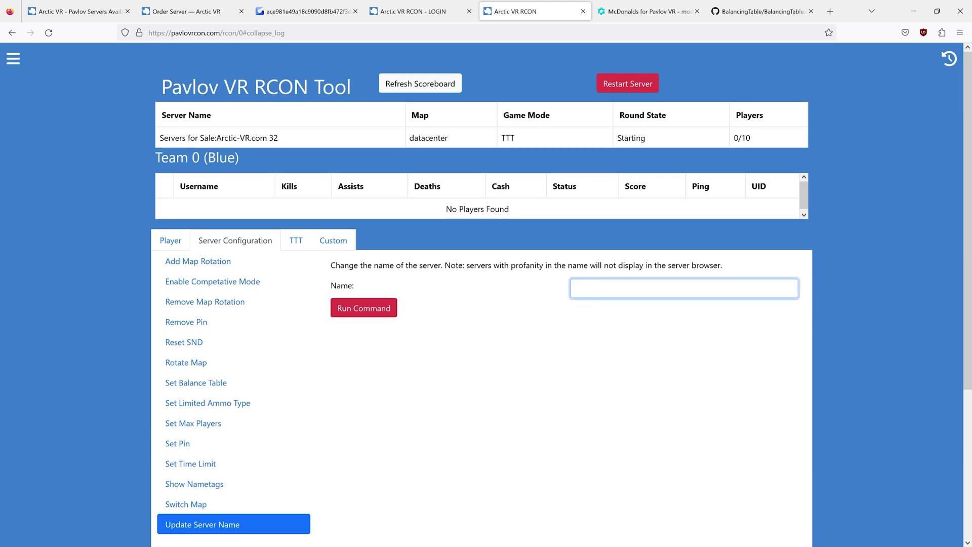
{"action": "type", "text": "bob's server"}
{"action": "left_click", "coordinate": [373, 308]}
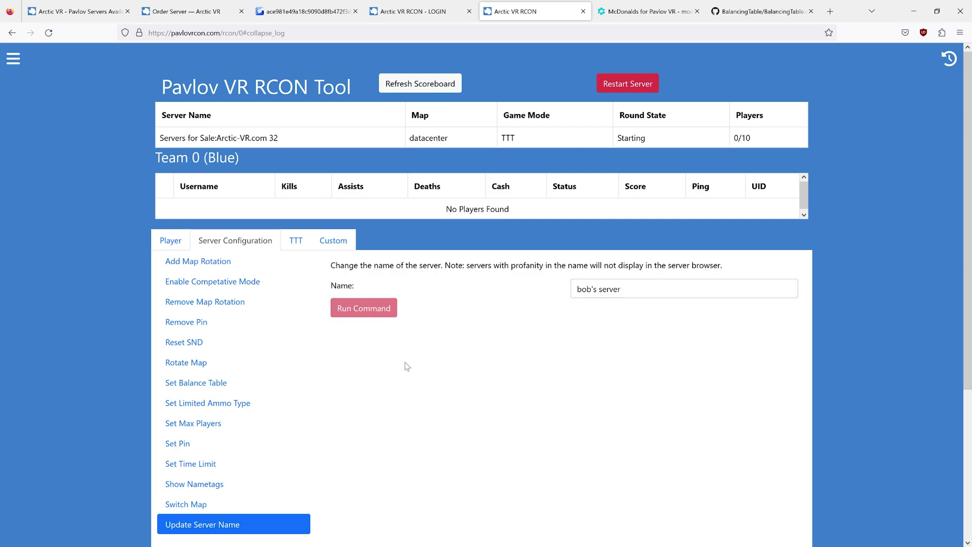
- Refresh the scoreboard to confirm the name 'bob's server'
{"action": "left_click", "coordinate": [442, 83]}
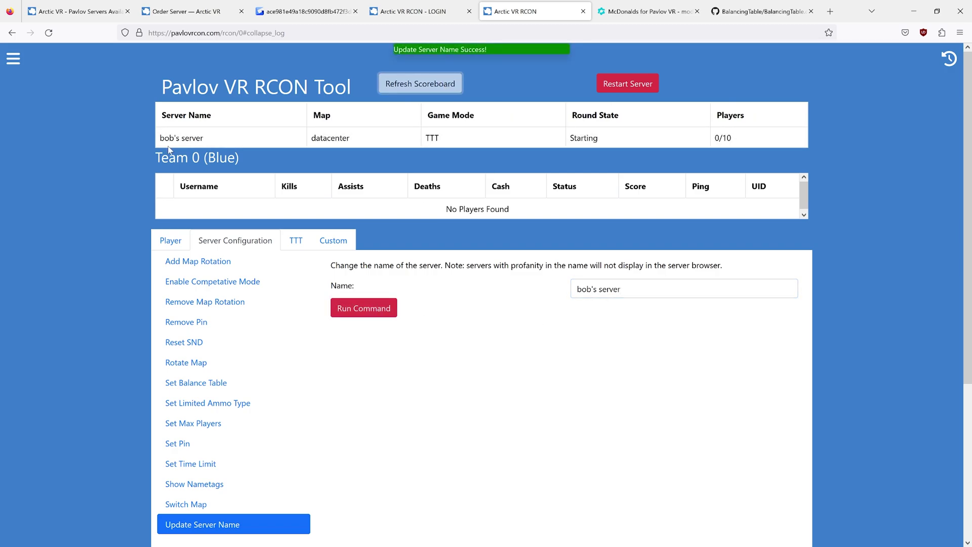
{"action": "left_click_drag", "start_coordinate": [442, 84], "coordinate": [253, 154]}
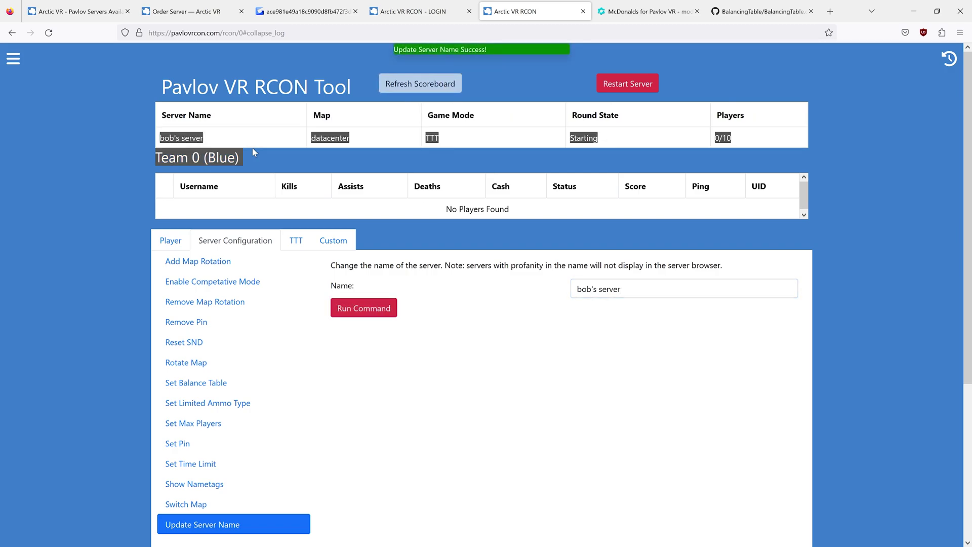
{"action": "key", "text": "Tab"}
{"action": "left_click", "coordinate": [571, 319]}
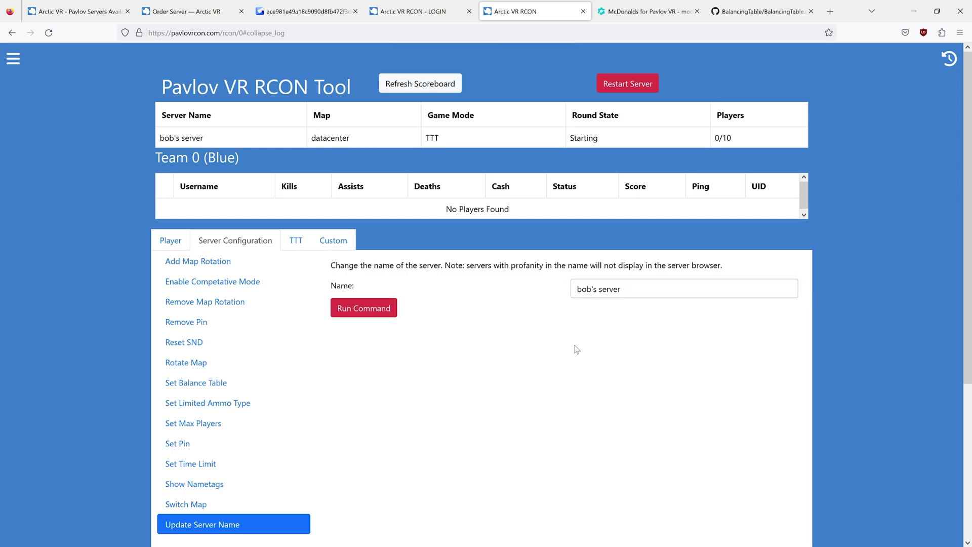
{"action": "key", "text": "Tab"}
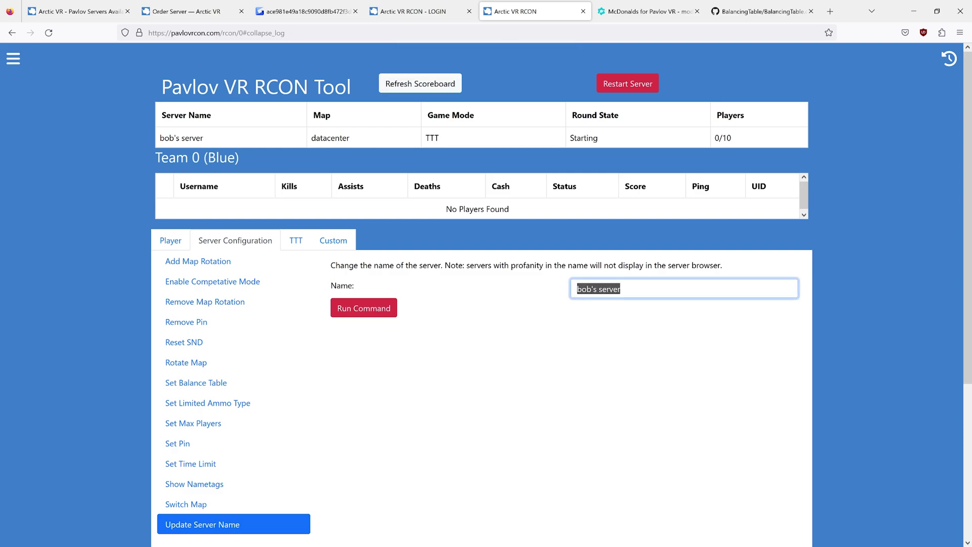
- Replace the server name with 'bass fishing' and run the command
{"action": "left_click", "coordinate": [557, 341]}
{"action": "key", "text": "Tab"}
{"action": "key", "text": "End"}
{"action": "key", "text": "shift+Left"}
{"action": "key", "text": "shift+Left"}
{"action": "key", "text": "shift+Left"}
{"action": "key", "text": "shift+Left"}
{"action": "key", "text": "shift+Left"}
{"action": "key", "text": "shift+Left"}
{"action": "key", "text": "shift+Left"}
{"action": "key", "text": "shift+Left"}
{"action": "key", "text": "shift+Left"}
{"action": "key", "text": "shift+Left"}
{"action": "left_click", "coordinate": [595, 397]}
{"action": "key", "text": "Tab"}
{"action": "left_click", "coordinate": [588, 327]}
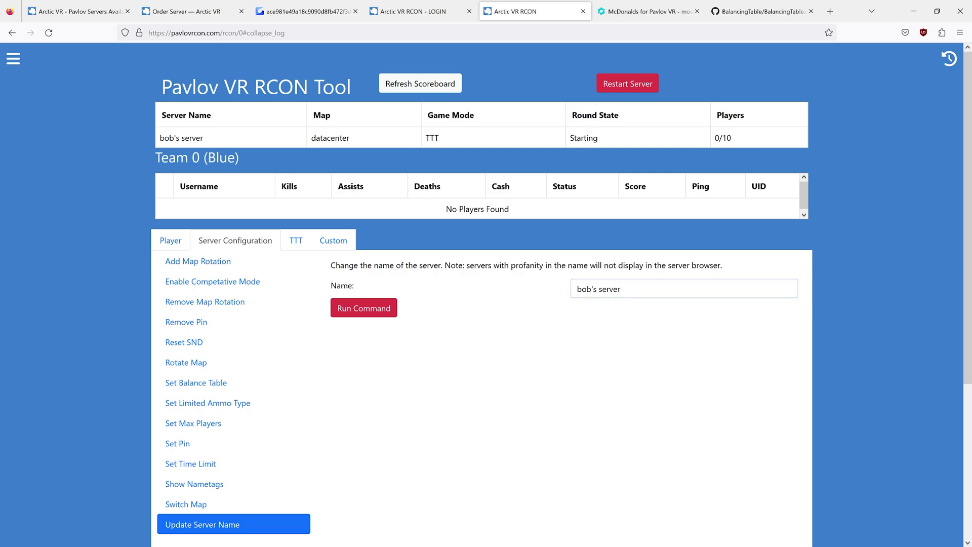
{"action": "key", "text": "BackSpace"}
{"action": "key", "text": "BackSpace"}
{"action": "key", "text": "BackSpace"}
{"action": "key", "text": "BackSpace"}
{"action": "key", "text": "BackSpace"}
{"action": "key", "text": "BackSpace"}
{"action": "key", "text": "BackSpace"}
{"action": "key", "text": "BackSpace"}
{"action": "key", "text": "BackSpace"}
{"action": "key", "text": "BackSpace"}
{"action": "key", "text": "BackSpace"}
{"action": "key", "text": "BackSpace"}
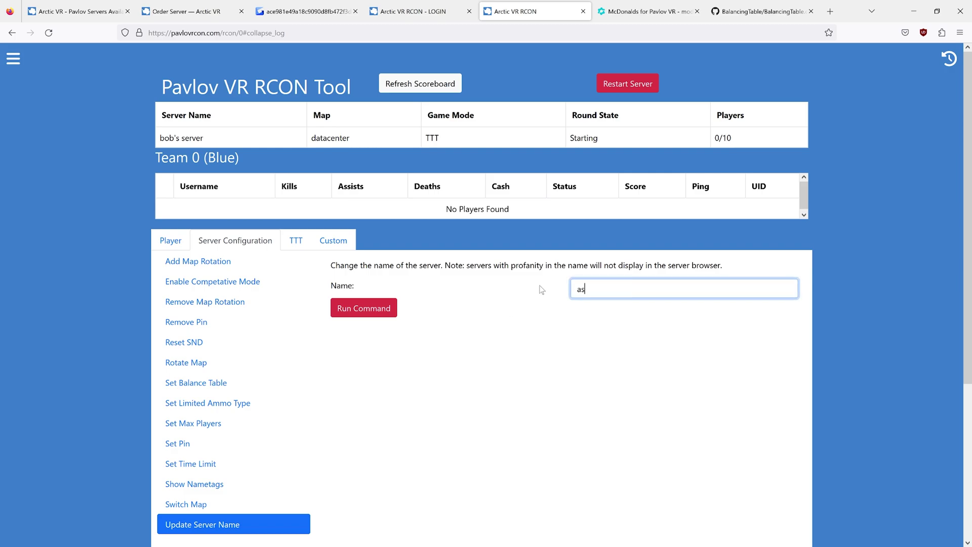
{"action": "type", "text": "ass"}
{"action": "key", "text": "Left"}
{"action": "key", "text": "Left"}
{"action": "type", "text": "bass fishing"}
{"action": "left_click", "coordinate": [350, 308]}
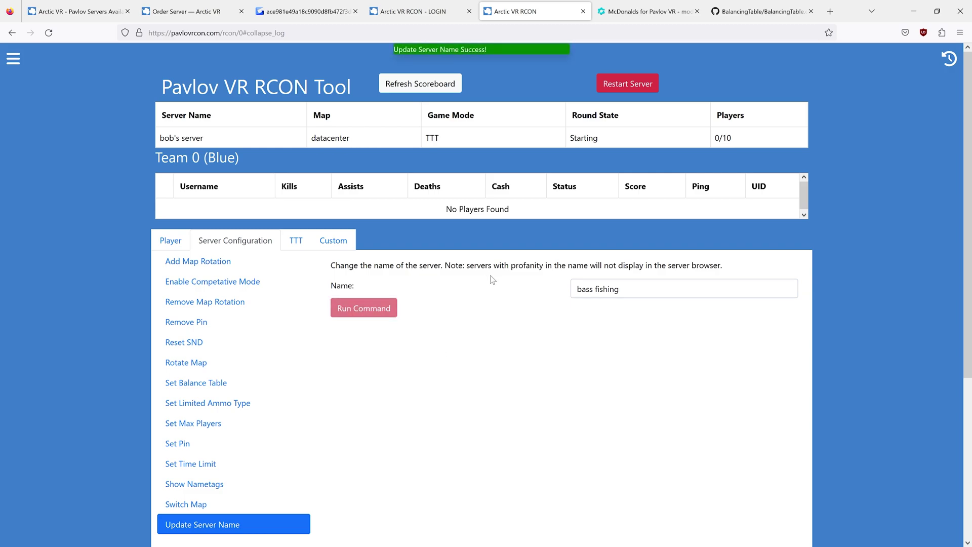
- Refresh the scoreboard to confirm 'bass fishing' and tweak the Name field text
{"action": "left_click", "coordinate": [446, 88]}
{"action": "left_click_drag", "start_coordinate": [147, 145], "coordinate": [202, 139]}
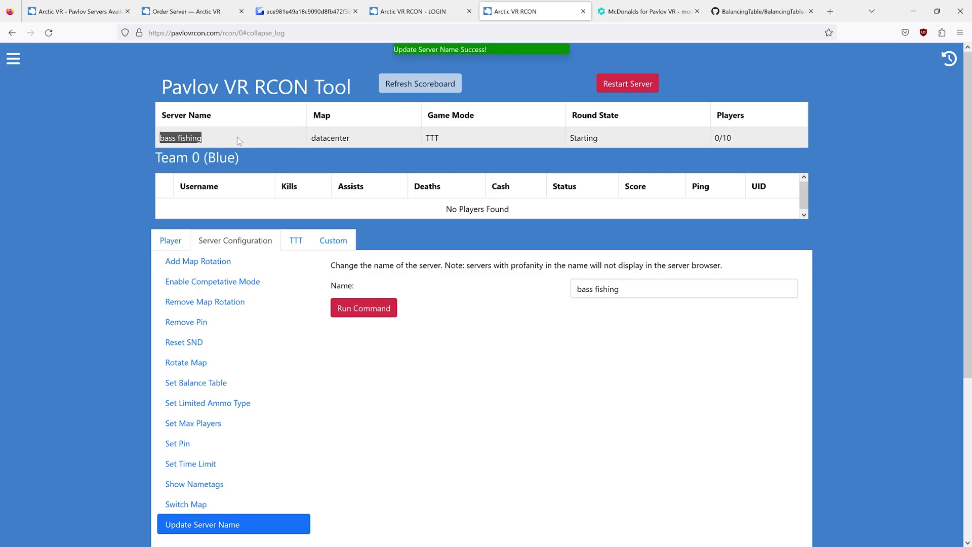
{"action": "triple_click", "coordinate": [598, 289]}
{"action": "left_click", "coordinate": [623, 289]}
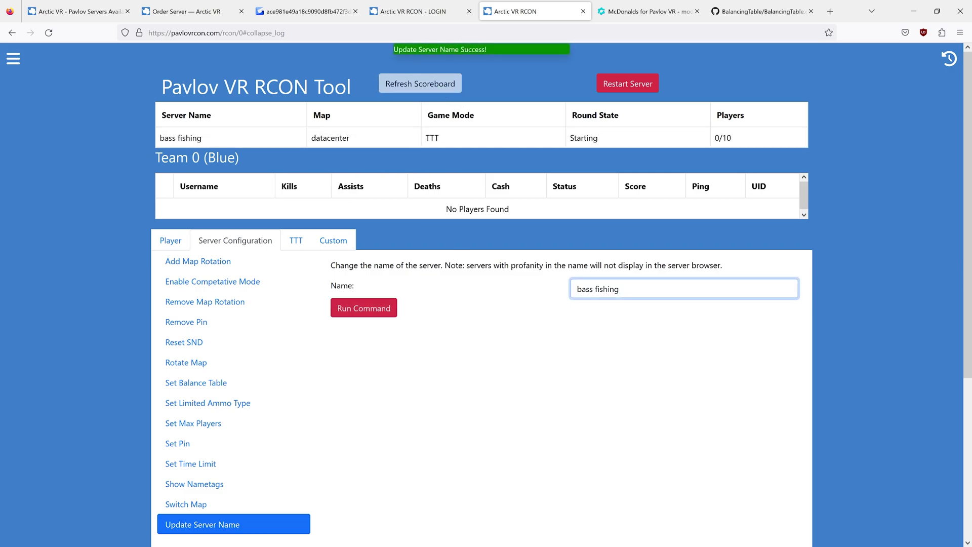
{"action": "type", "text": "\"ass"}
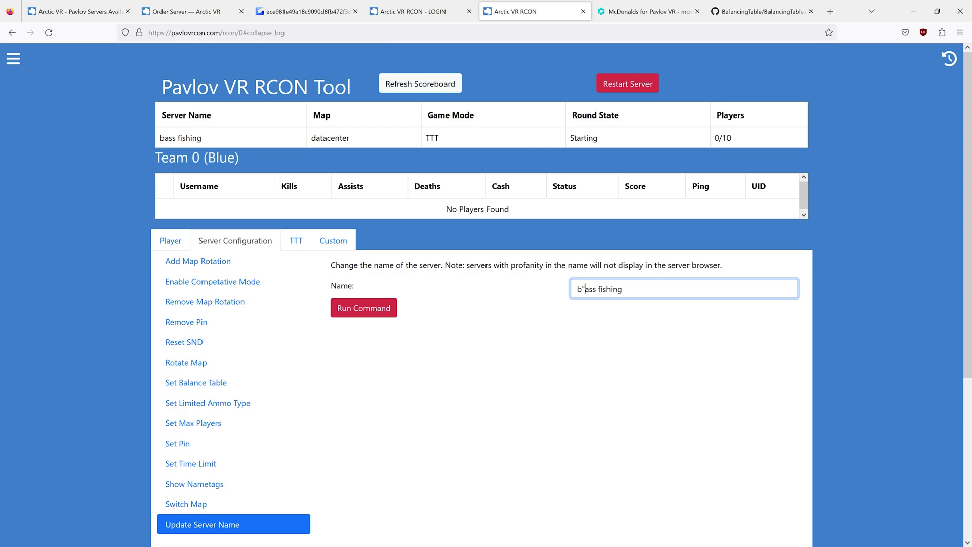
{"action": "type", "text": "\""}
{"action": "key", "text": "ctrl+a"}
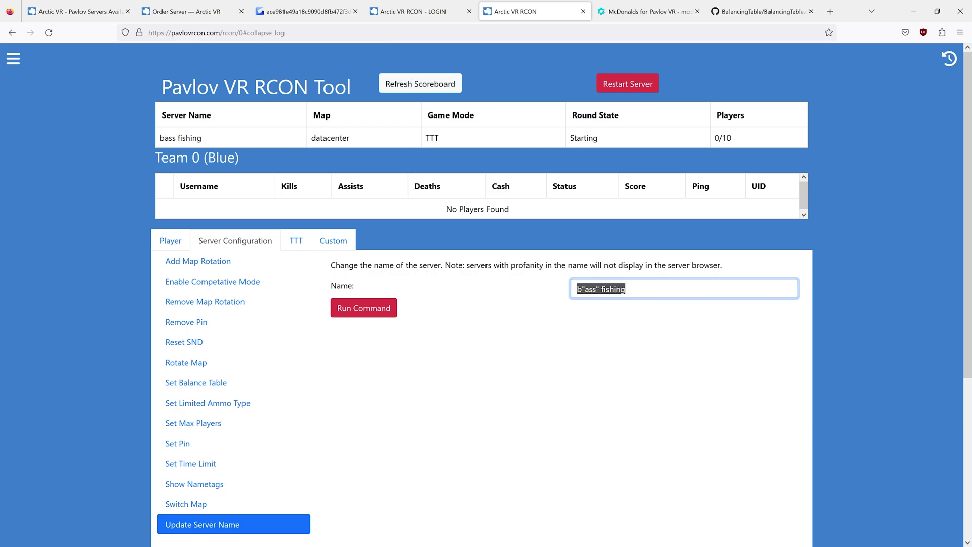
{"action": "left_click", "coordinate": [406, 287]}
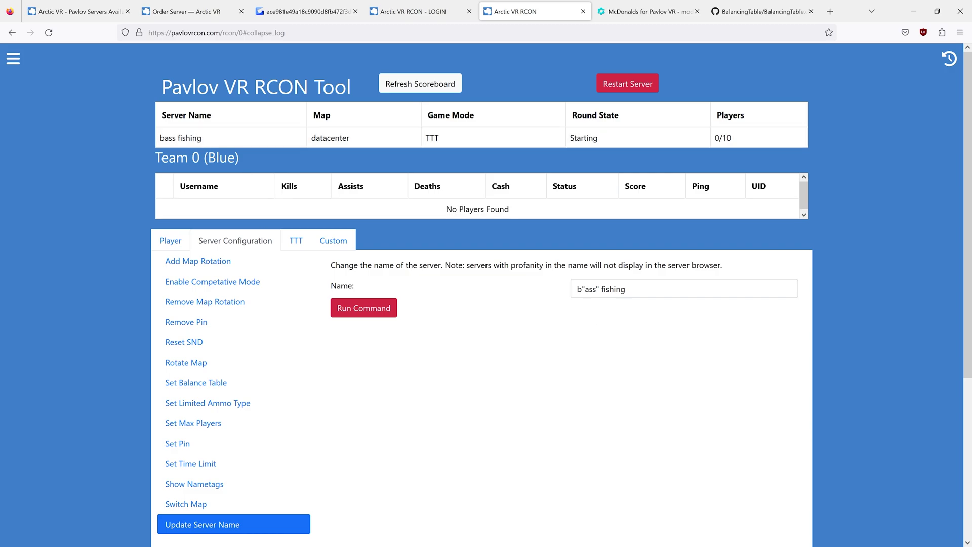
- Check the full Name field text, then scroll to review the RCON Command Log
{"action": "left_click", "coordinate": [633, 289]}
{"action": "key", "text": "ctrl+a"}
{"action": "key", "text": "End"}
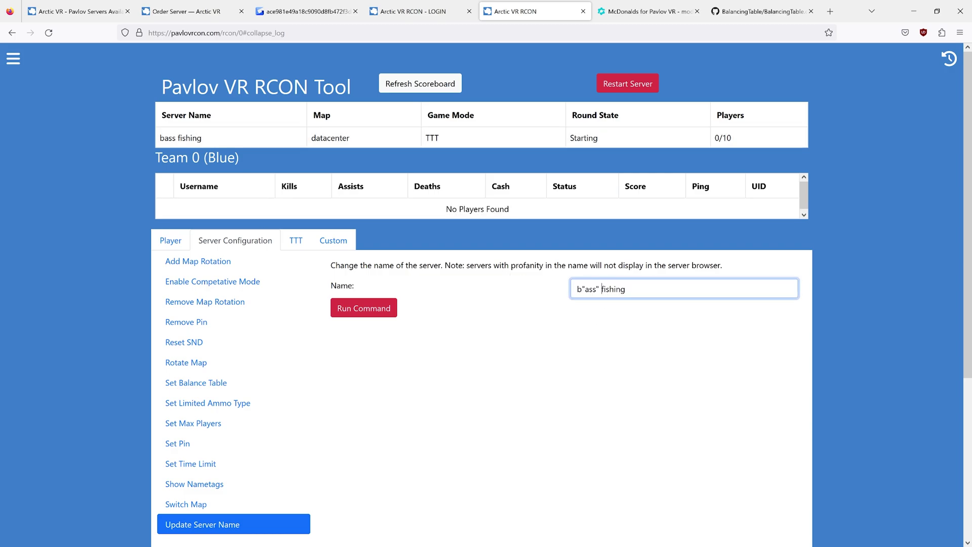
{"action": "key", "text": "ctrl+shift+Left"}
{"action": "key", "text": "ctrl+shift+Left"}
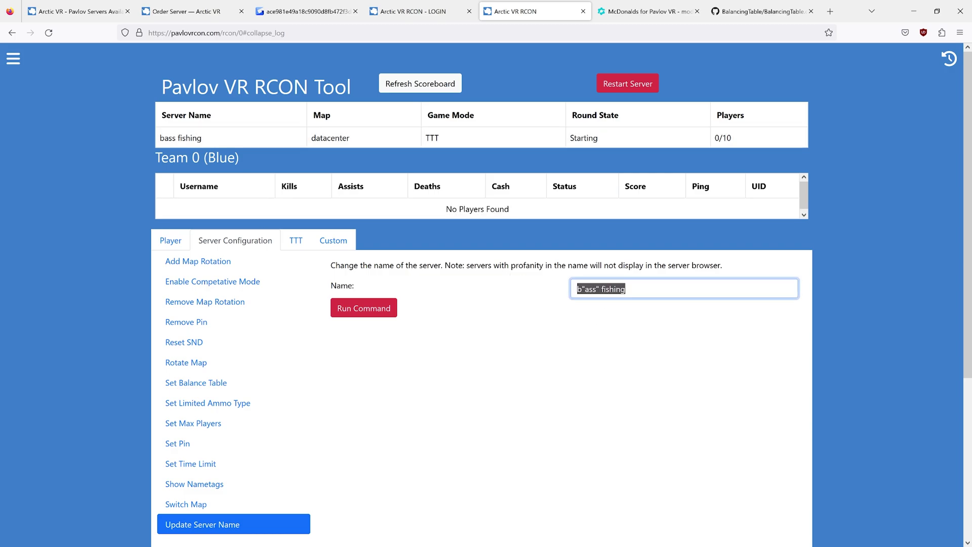
{"action": "key", "text": "Home"}
{"action": "key", "text": "ctrl+shift+Right"}
{"action": "key", "text": "ctrl+shift+Right"}
{"action": "key", "text": "ctrl+shift+Right"}
{"action": "key", "text": "End"}
{"action": "key", "text": "shift+End"}
{"action": "key", "text": "End"}
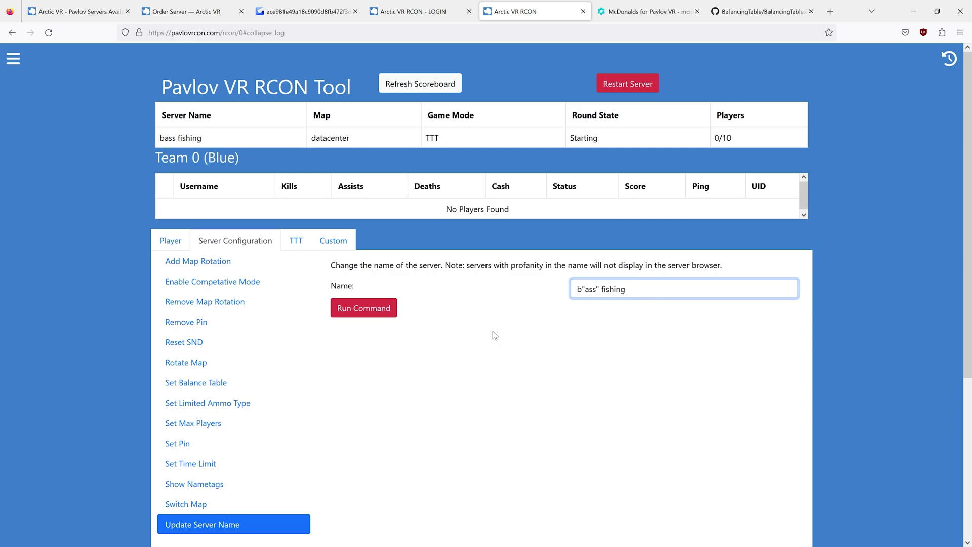
{"action": "scroll", "coordinate": [490, 335], "scroll_direction": "down", "scroll_amount": 4}
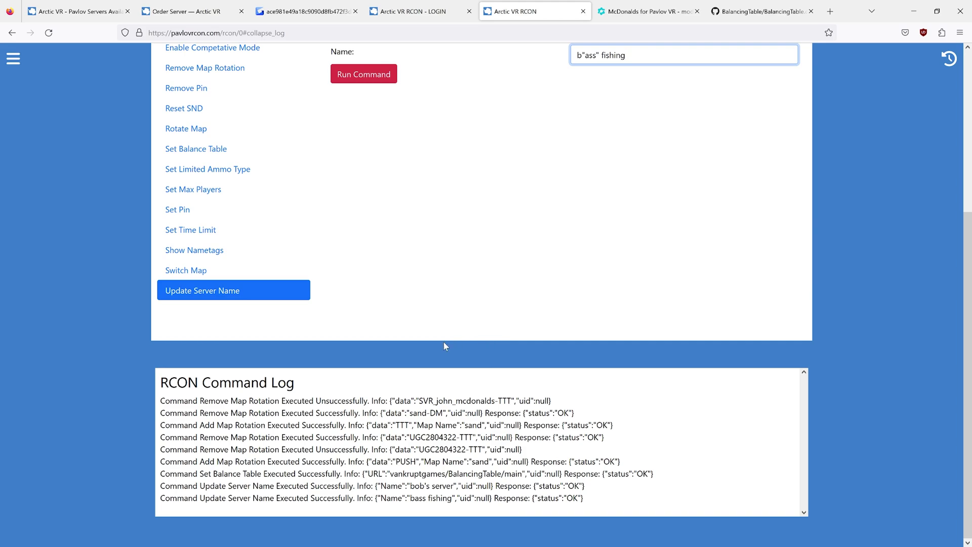
{"action": "scroll", "coordinate": [443, 342], "scroll_direction": "up", "scroll_amount": 1}
{"action": "scroll", "coordinate": [319, 438], "scroll_direction": "up", "scroll_amount": 3}
- Open Switch Map, choose DM mode, and refresh the server's map list
{"action": "left_click", "coordinate": [210, 491]}
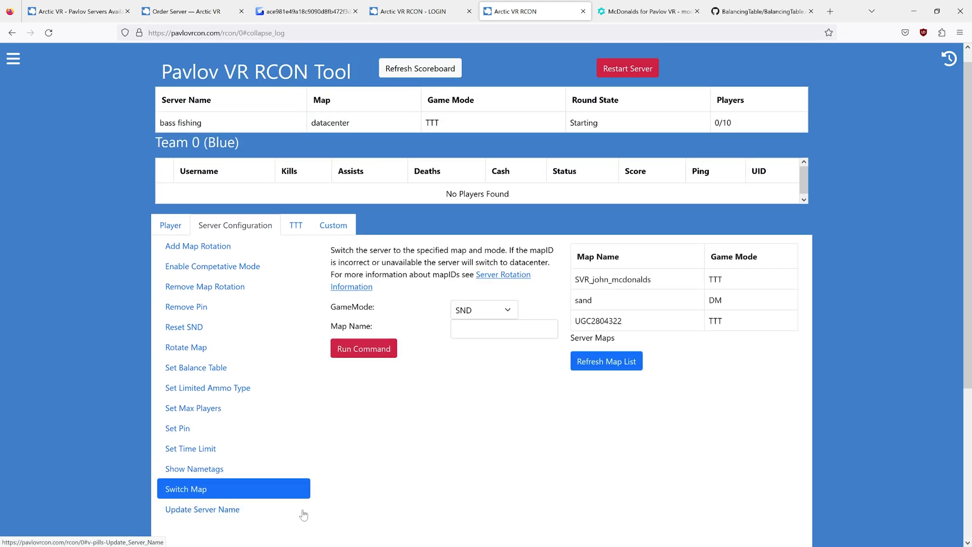
{"action": "left_click", "coordinate": [476, 316]}
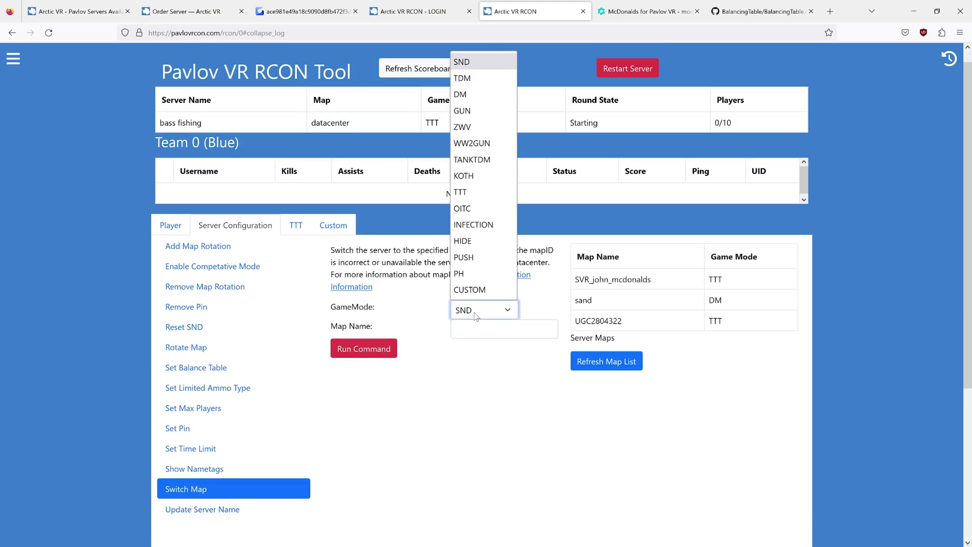
{"action": "left_click", "coordinate": [468, 96]}
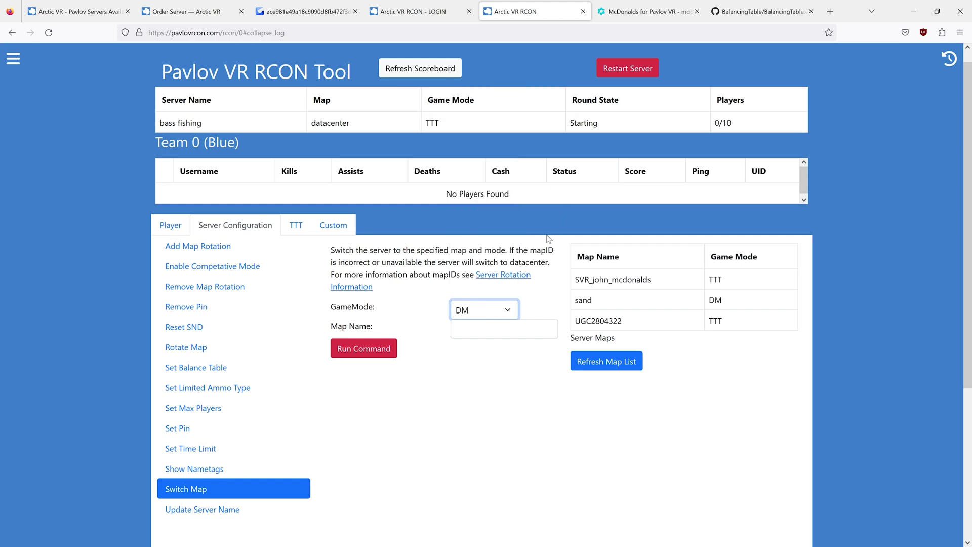
{"action": "left_click", "coordinate": [596, 365]}
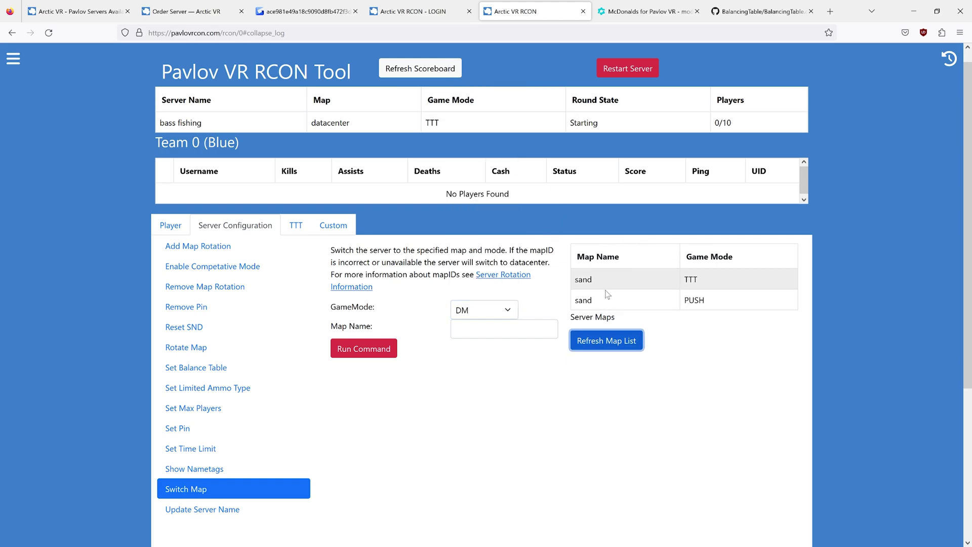
{"action": "left_click", "coordinate": [446, 332]}
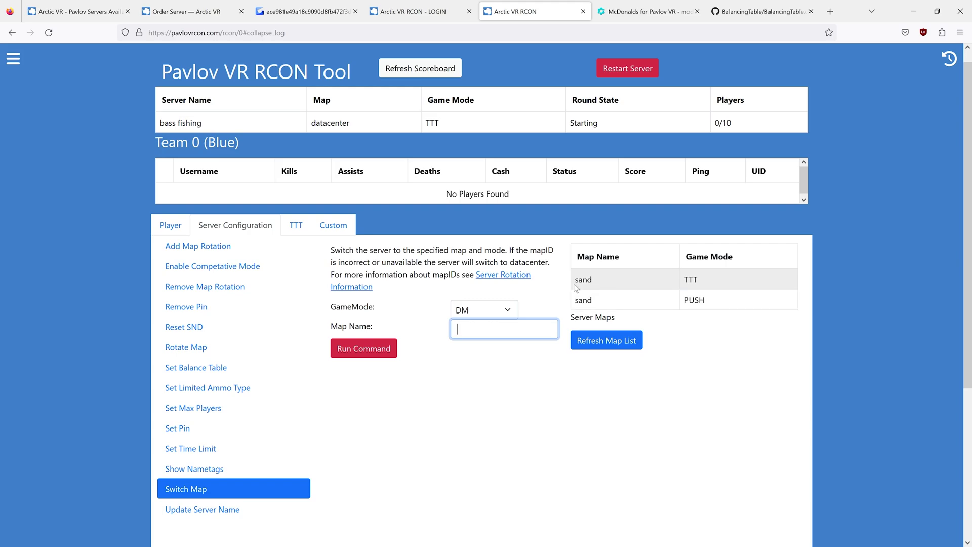
{"action": "left_click_drag", "start_coordinate": [573, 283], "coordinate": [755, 287]}
{"action": "left_click", "coordinate": [755, 287]}
{"action": "left_click_drag", "start_coordinate": [577, 281], "coordinate": [740, 285]}
{"action": "left_click", "coordinate": [737, 285]}
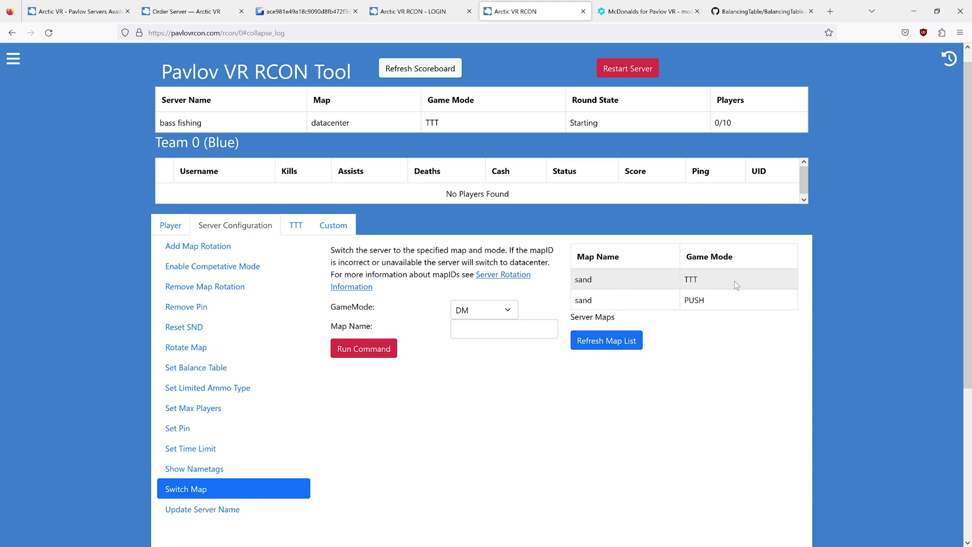
- Switch to map ogcontainers in DM and refresh the scoreboard to verify
{"action": "left_click", "coordinate": [500, 328]}
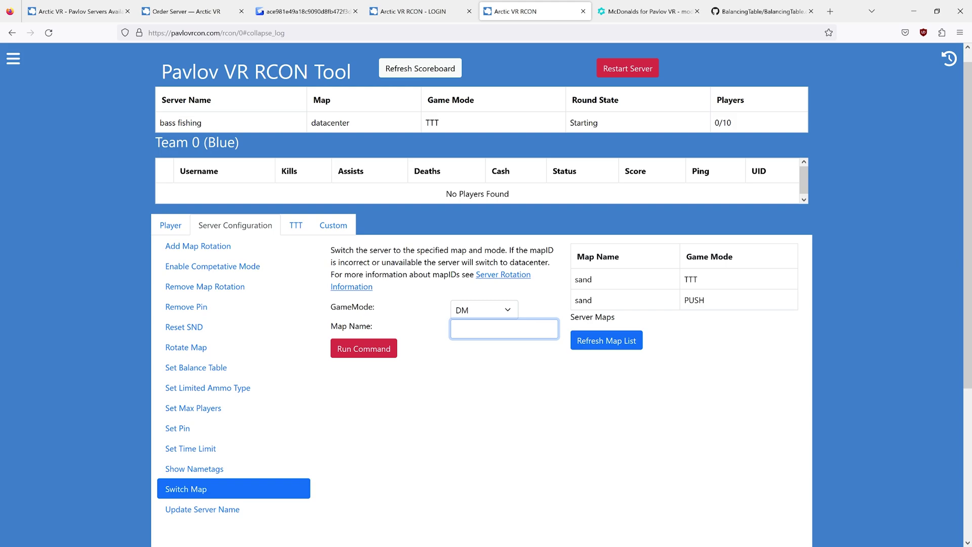
{"action": "type", "text": "ogcontainers"}
{"action": "left_click", "coordinate": [367, 349]}
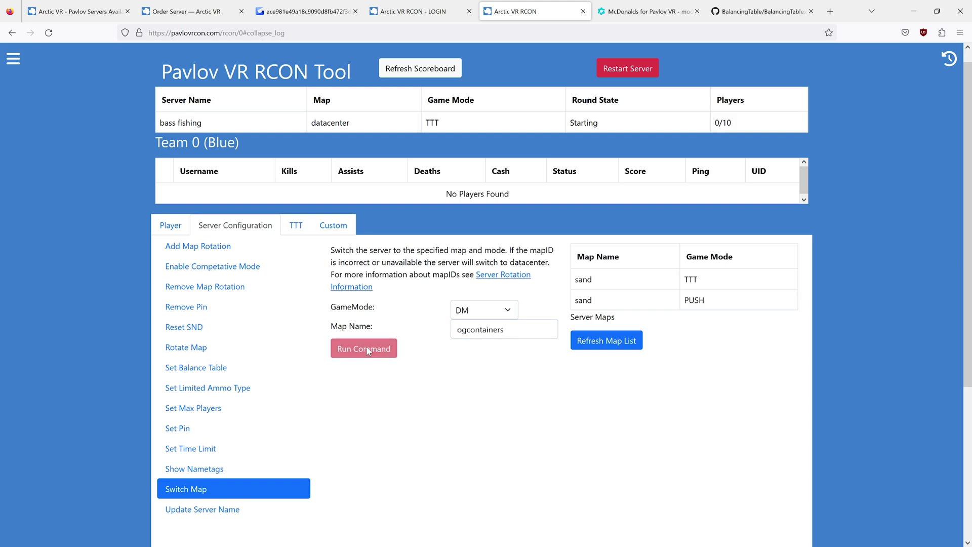
{"action": "left_click", "coordinate": [413, 70]}
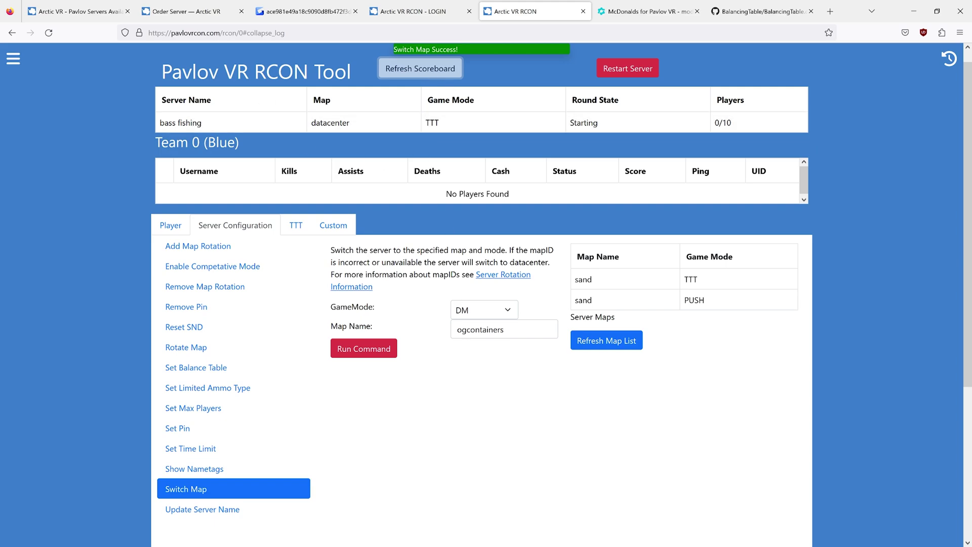
{"action": "scroll", "coordinate": [800, 311], "scroll_direction": "down", "scroll_amount": 1}
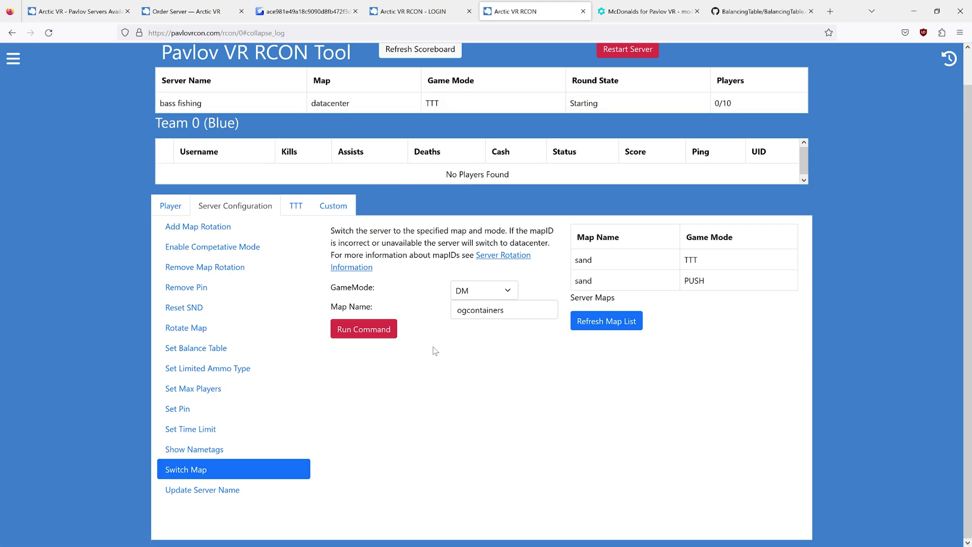
{"action": "scroll", "coordinate": [434, 351], "scroll_direction": "up", "scroll_amount": 2}
{"action": "left_click_drag", "start_coordinate": [586, 294], "coordinate": [725, 326]}
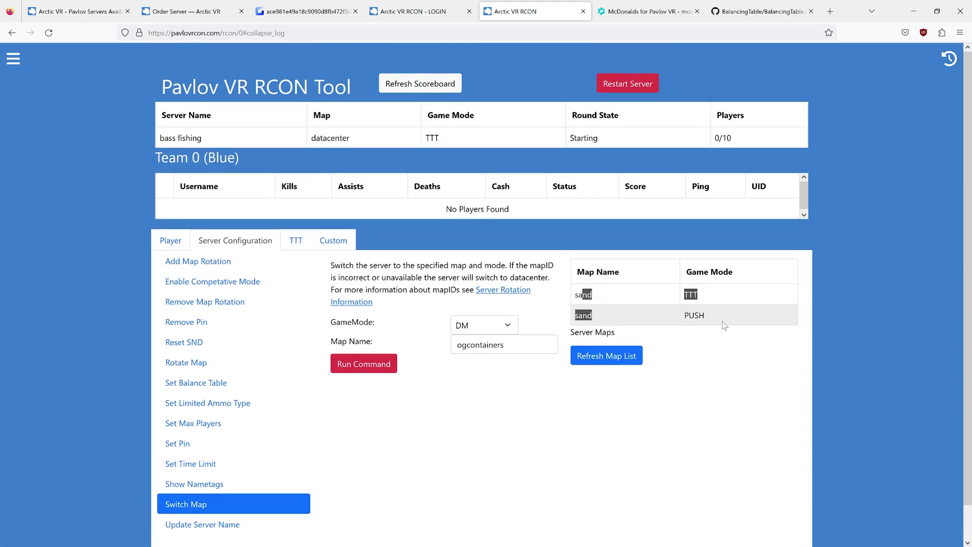
{"action": "left_click", "coordinate": [705, 335]}
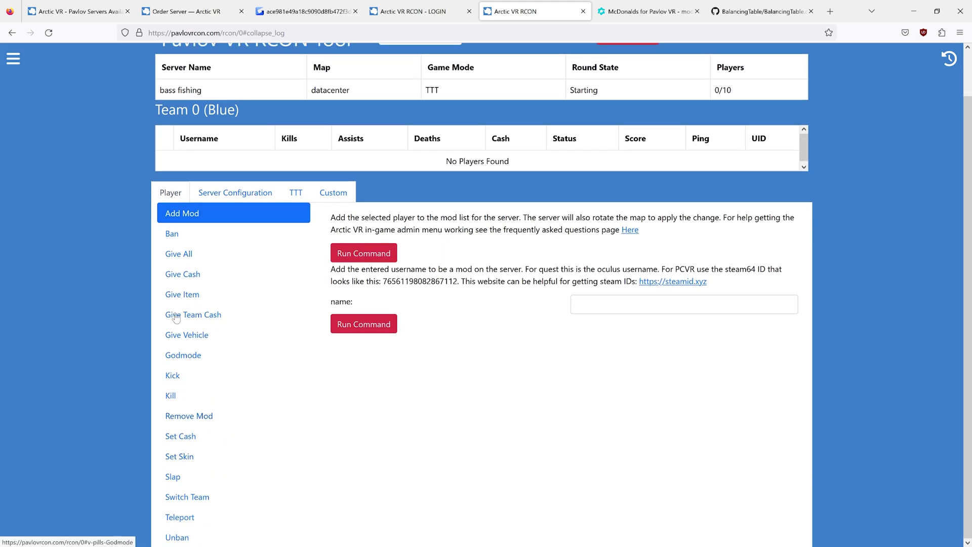
{"action": "scroll", "coordinate": [505, 393], "scroll_direction": "up", "scroll_amount": 2}
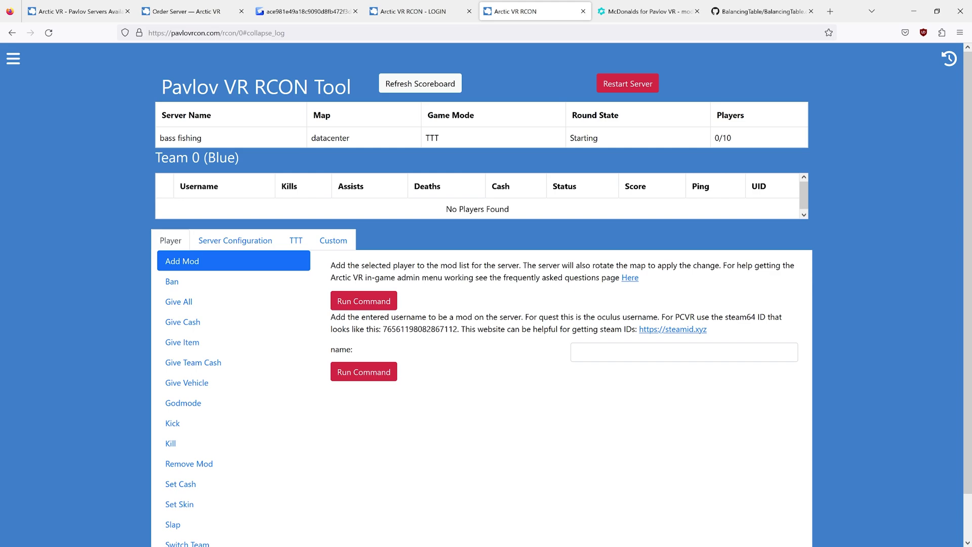
- Look up the player's Steam profile by username in Steam ID Finder
{"action": "left_click", "coordinate": [669, 330]}
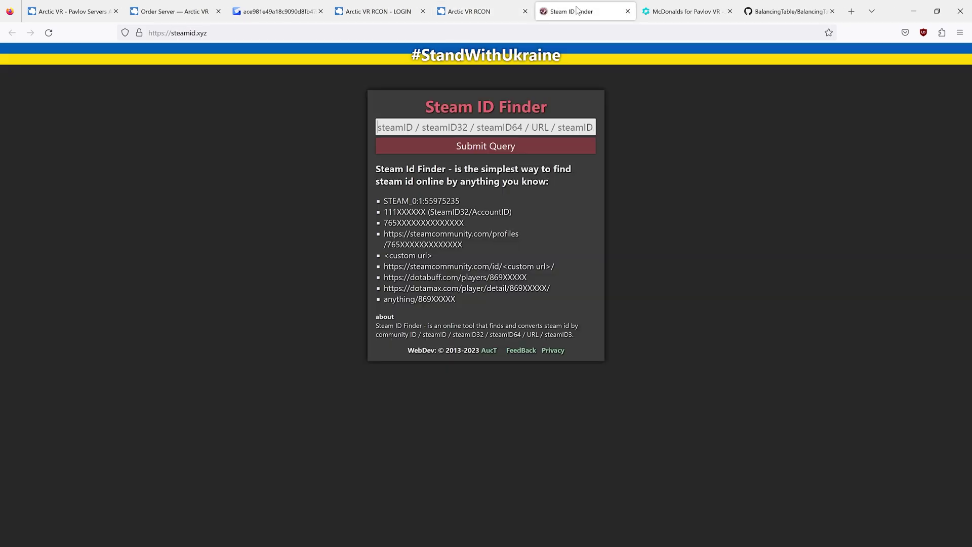
{"action": "key", "text": "Return"}
{"action": "type", "text": "me"}
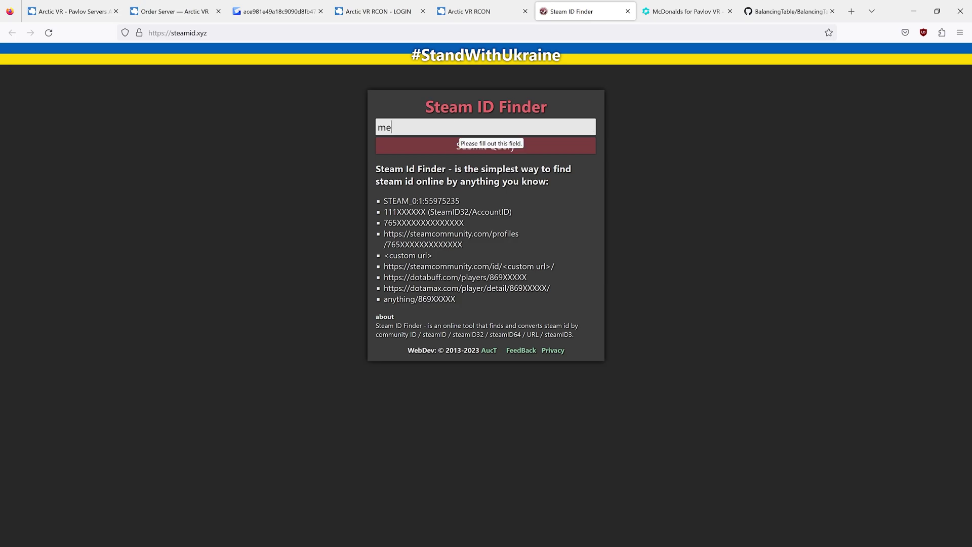
{"action": "type", "text": "ssiahpenguin"}
{"action": "key", "text": "Return"}
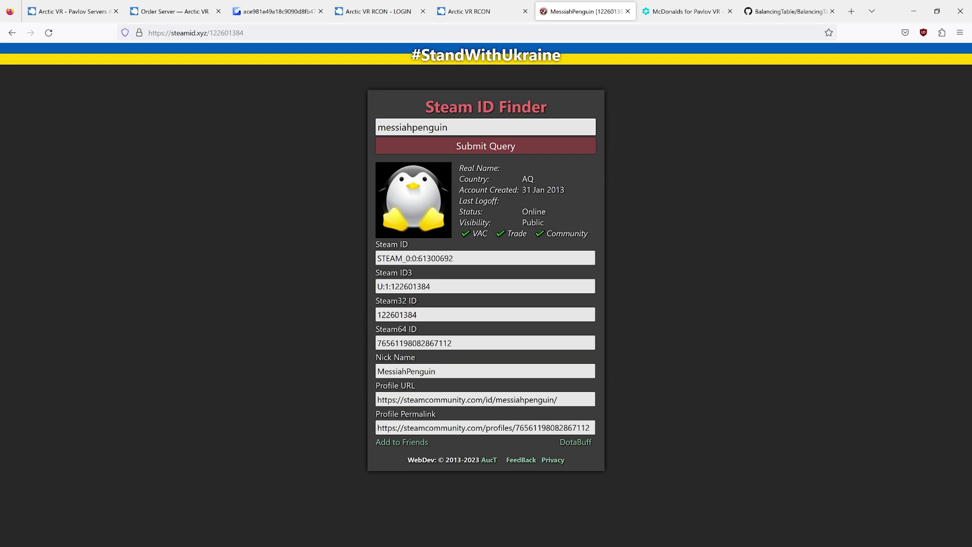
- Select the displayed Steam64 ID and bring up its copy menu
{"action": "left_click_drag", "start_coordinate": [379, 336], "coordinate": [450, 330]}
{"action": "double_click", "coordinate": [405, 342]}
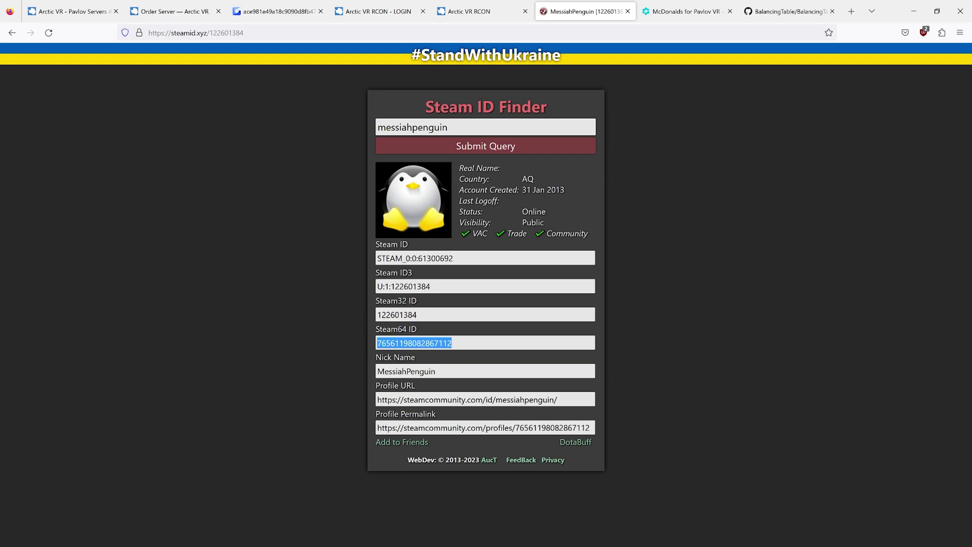
{"action": "right_click", "coordinate": [405, 343]}
- Copy the Steam64 ID and add it as a server moderator with Add Mod
{"action": "left_click", "coordinate": [446, 191]}
{"action": "left_click", "coordinate": [476, 11]}
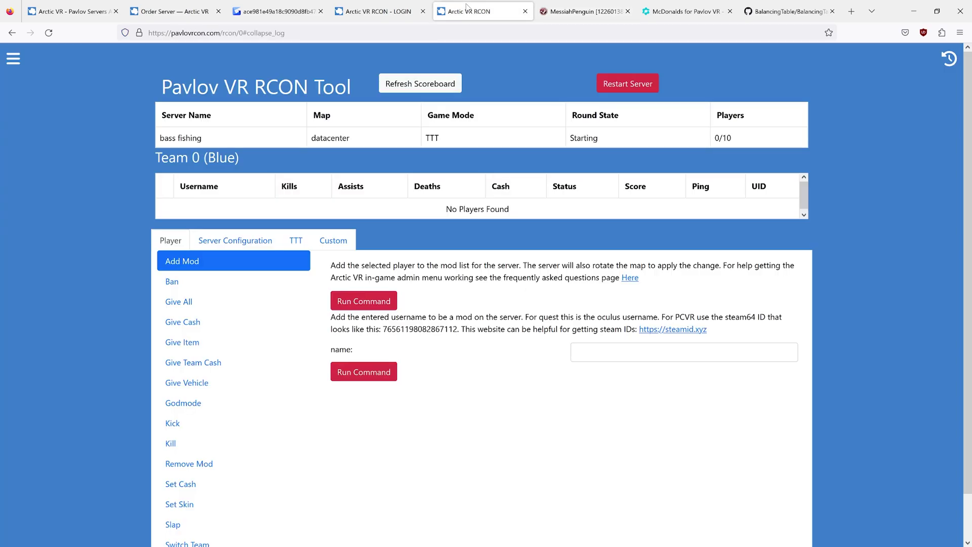
{"action": "left_click", "coordinate": [607, 359]}
{"action": "key", "text": "ctrl+v"}
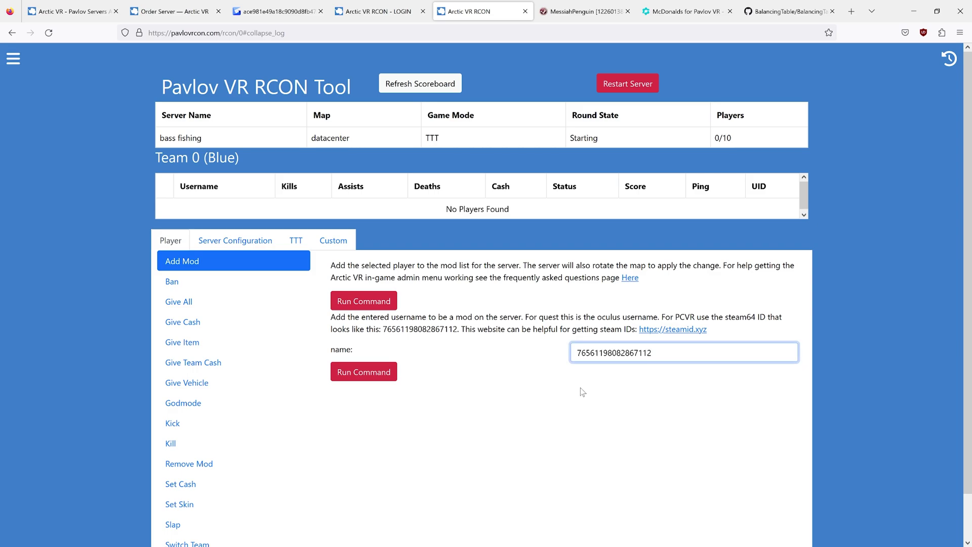
{"action": "left_click", "coordinate": [413, 391]}
{"action": "left_click", "coordinate": [374, 378]}
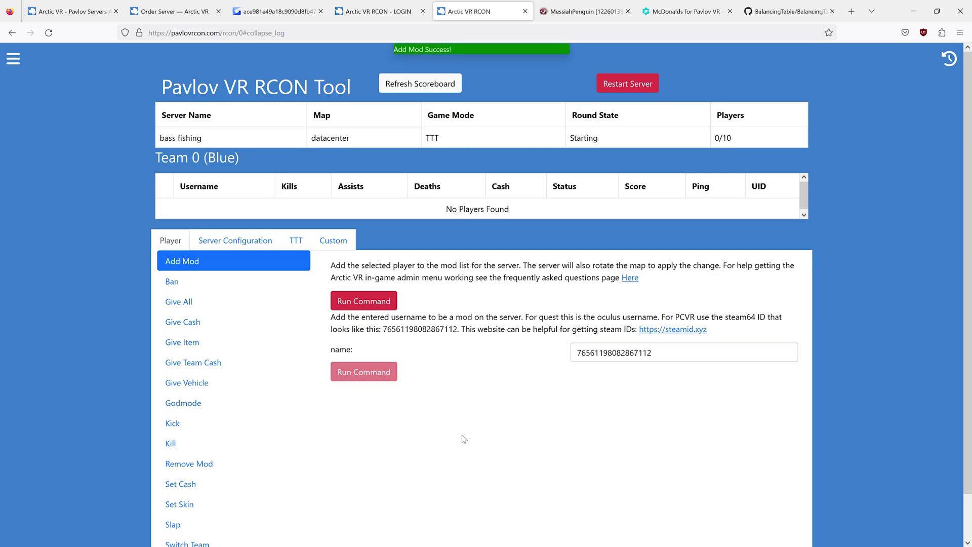
- Replace the ID with the player's username and add them as a moderator again
{"action": "double_click", "coordinate": [614, 352]}
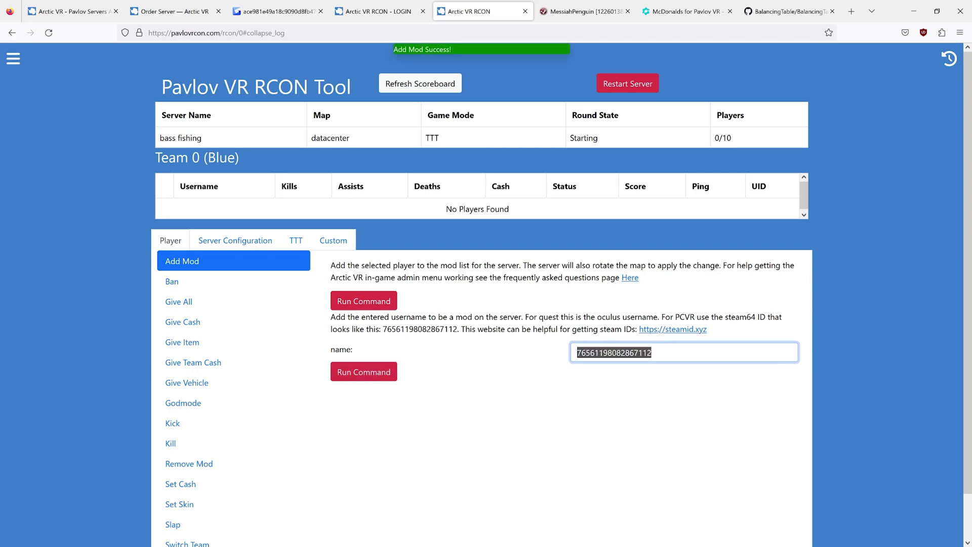
{"action": "type", "text": "Messia"}
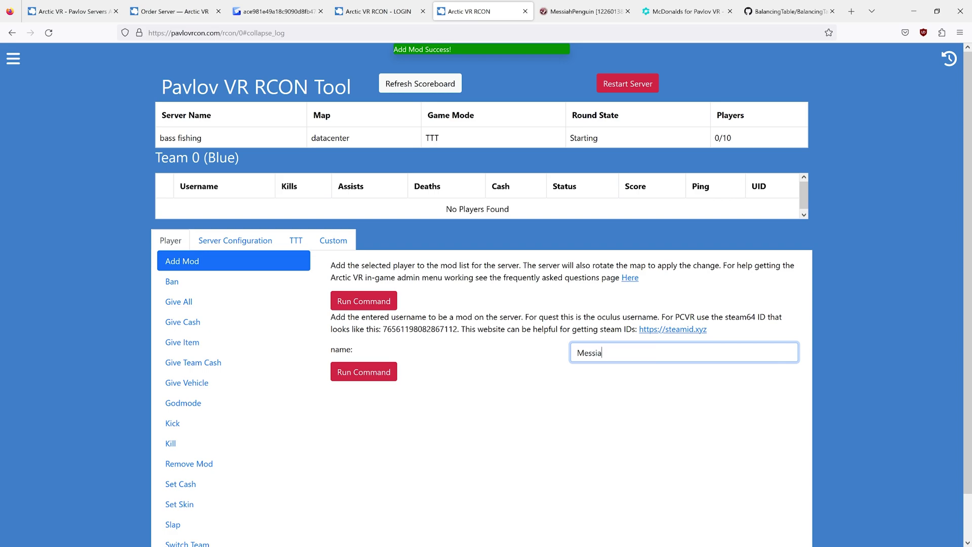
{"action": "type", "text": "hPenguin"}
{"action": "left_click", "coordinate": [604, 405]}
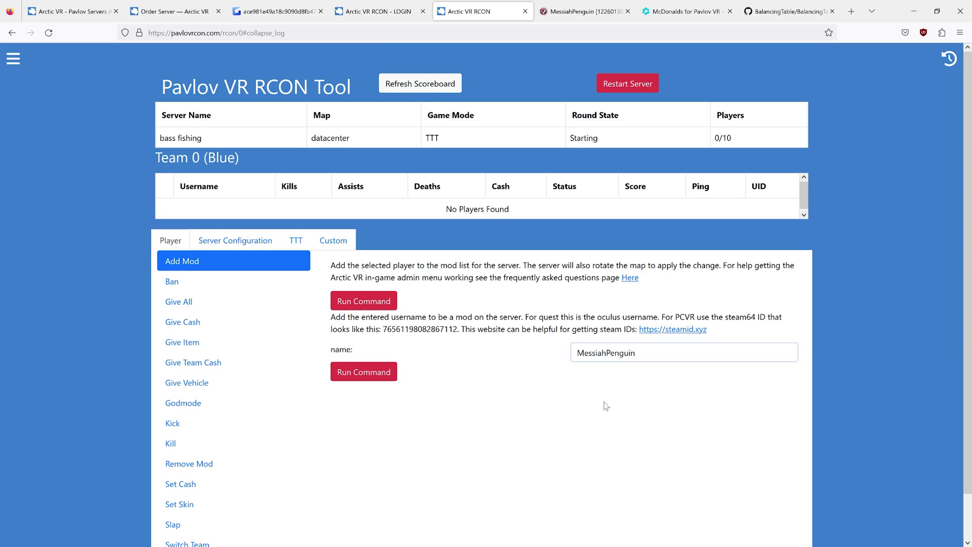
{"action": "left_click", "coordinate": [368, 373]}
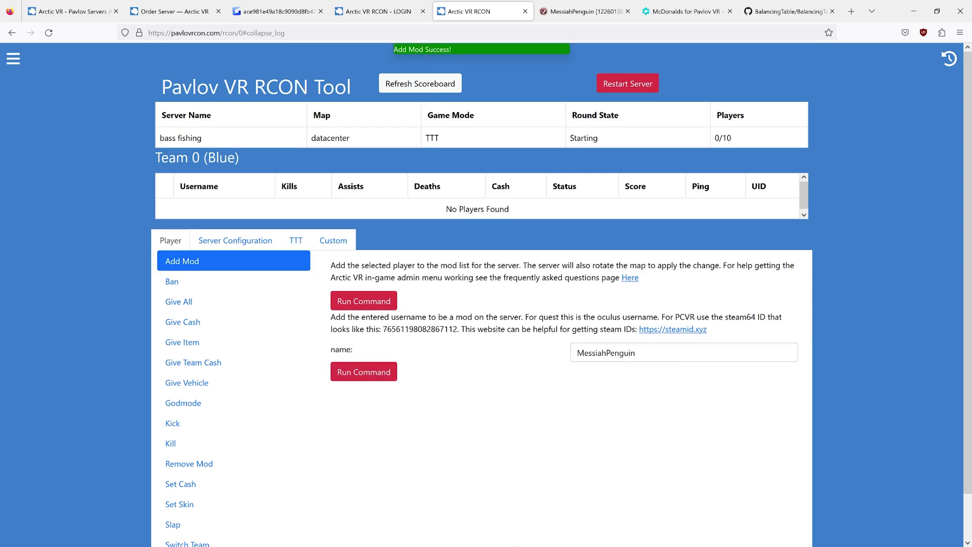
{"action": "scroll", "coordinate": [467, 496], "scroll_direction": "down", "scroll_amount": 1}
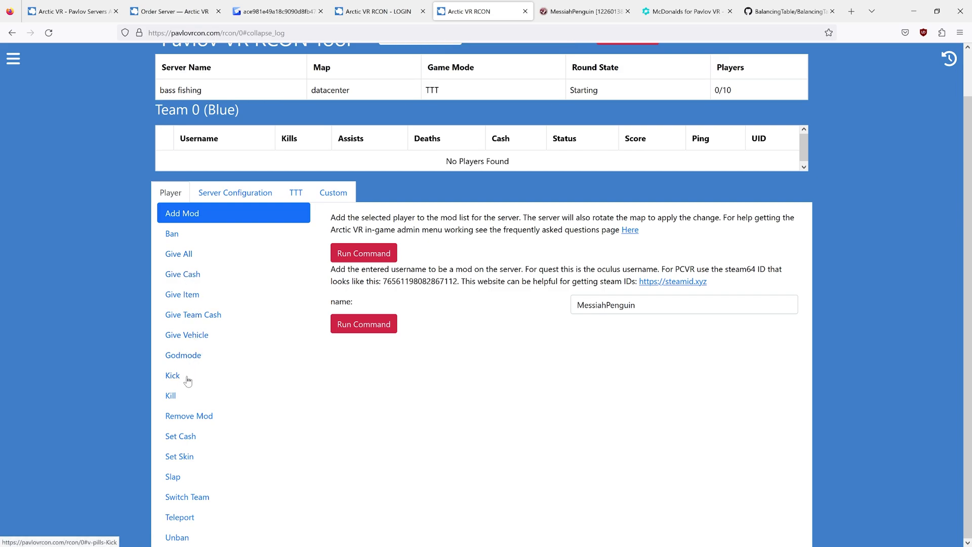
- Check the Remove Mod name list, then reload the RCON tool page
{"action": "left_click", "coordinate": [191, 419]}
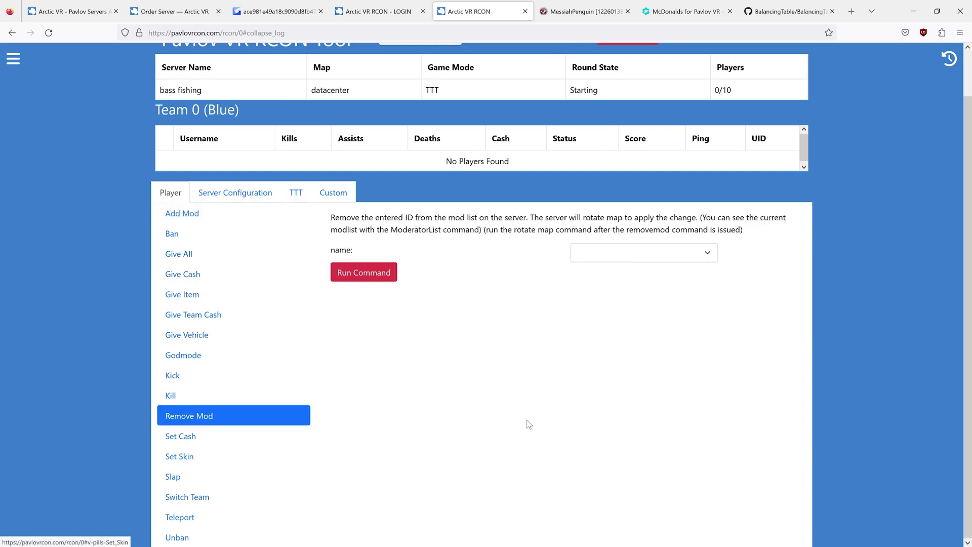
{"action": "left_click", "coordinate": [656, 254]}
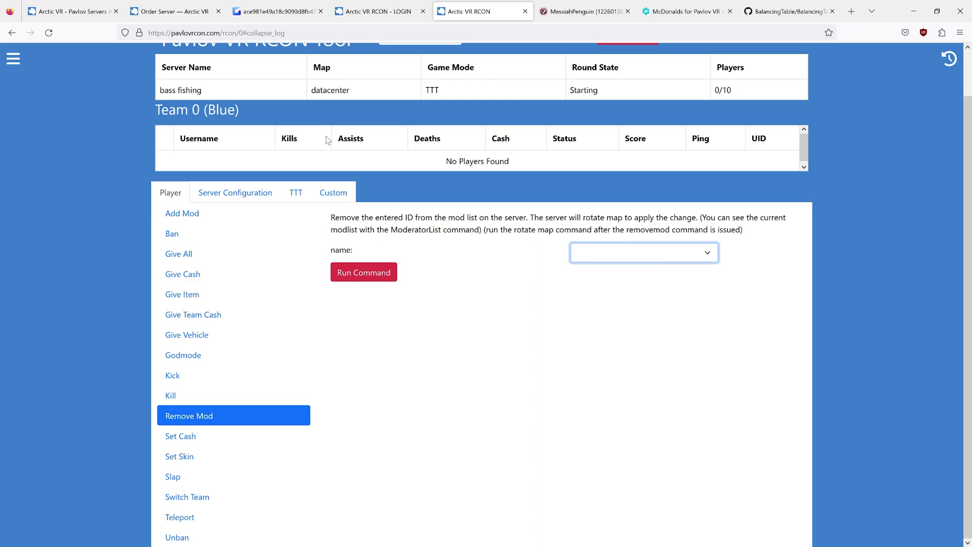
{"action": "left_click", "coordinate": [49, 33]}
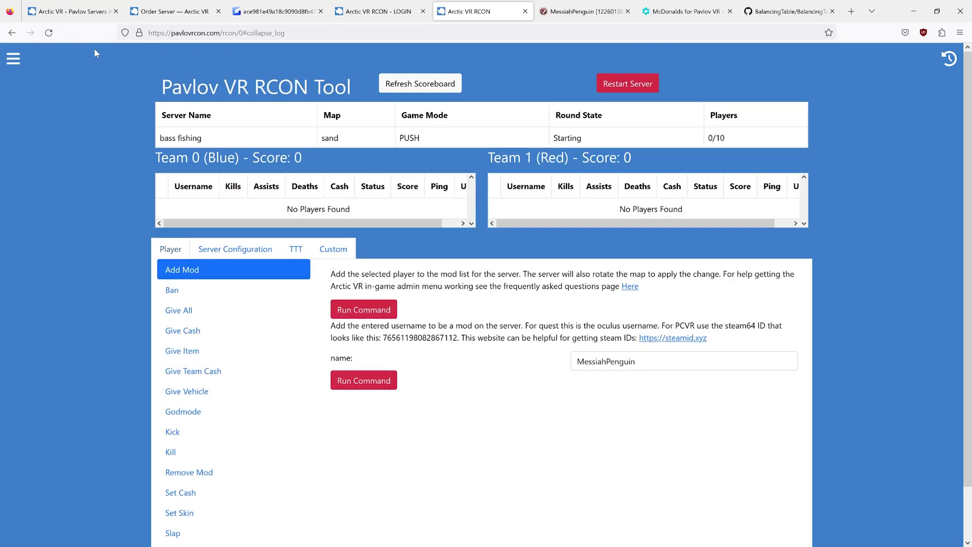
- Reopen Player > Remove Mod and review both moderator entries in its dropdown without removing any
{"action": "scroll", "coordinate": [205, 195], "scroll_direction": "down", "scroll_amount": 1}
{"action": "left_click", "coordinate": [204, 196]}
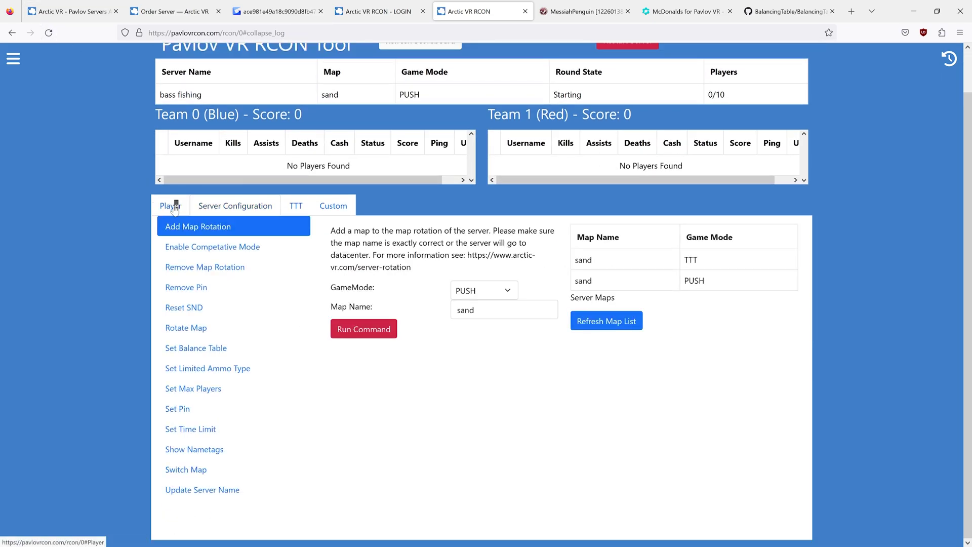
{"action": "left_click", "coordinate": [170, 205]}
{"action": "left_click", "coordinate": [188, 429]}
{"action": "left_click", "coordinate": [582, 273]}
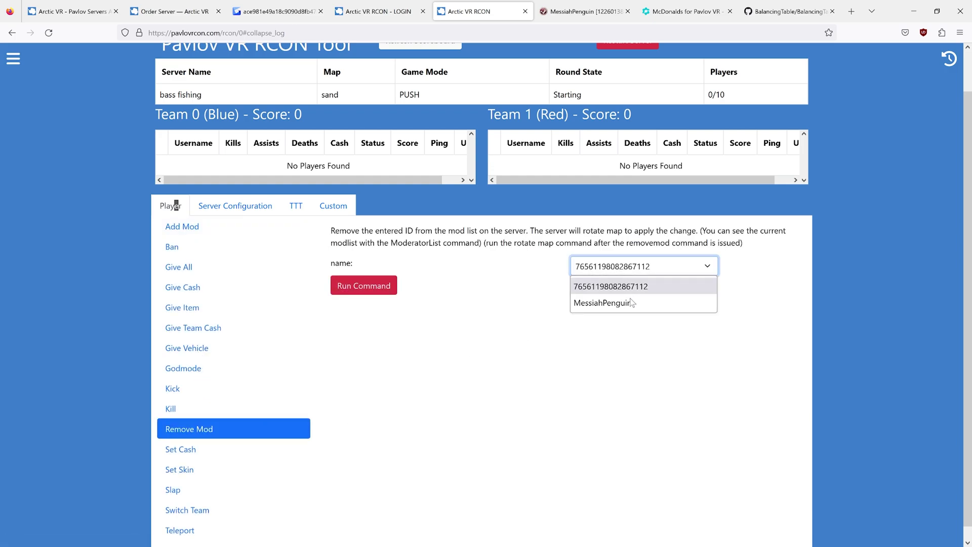
{"action": "left_click", "coordinate": [625, 299]}
{"action": "left_click", "coordinate": [502, 379]}
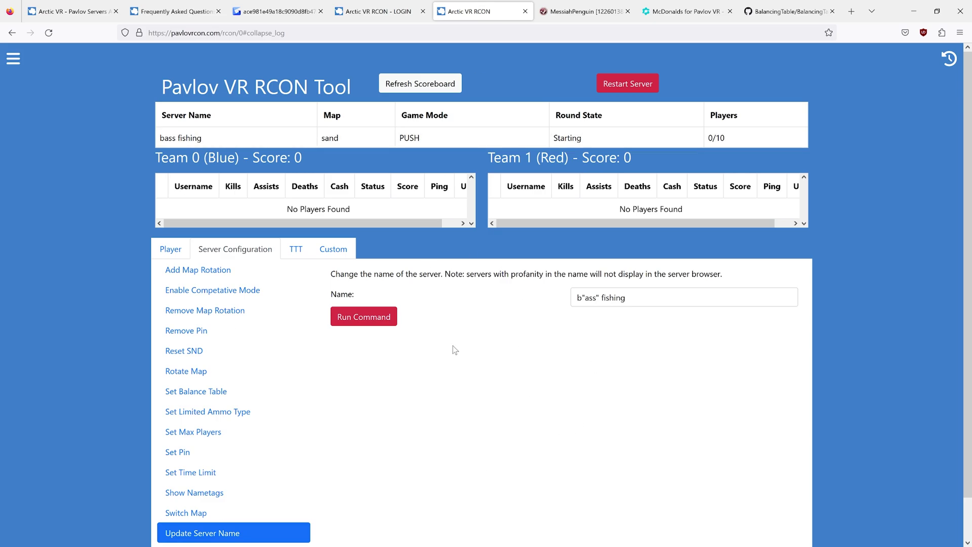
- Go to the Arctic VR FAQ page and highlight the support e-mail address
{"action": "left_click", "coordinate": [171, 10]}
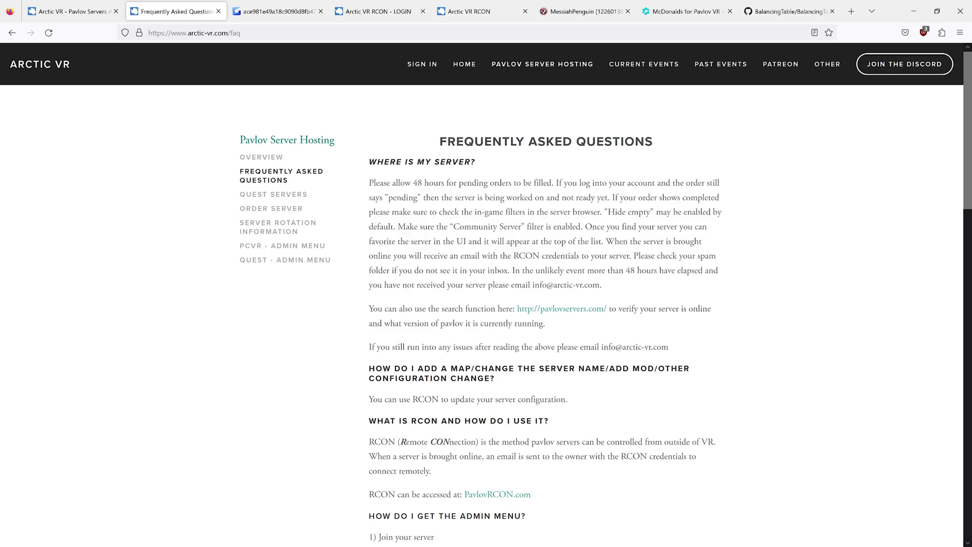
{"action": "left_click_drag", "start_coordinate": [512, 284], "coordinate": [600, 284]}
- Return to the Pavlov VR RCON Tool's Update Server Name form
{"action": "left_click", "coordinate": [469, 11]}
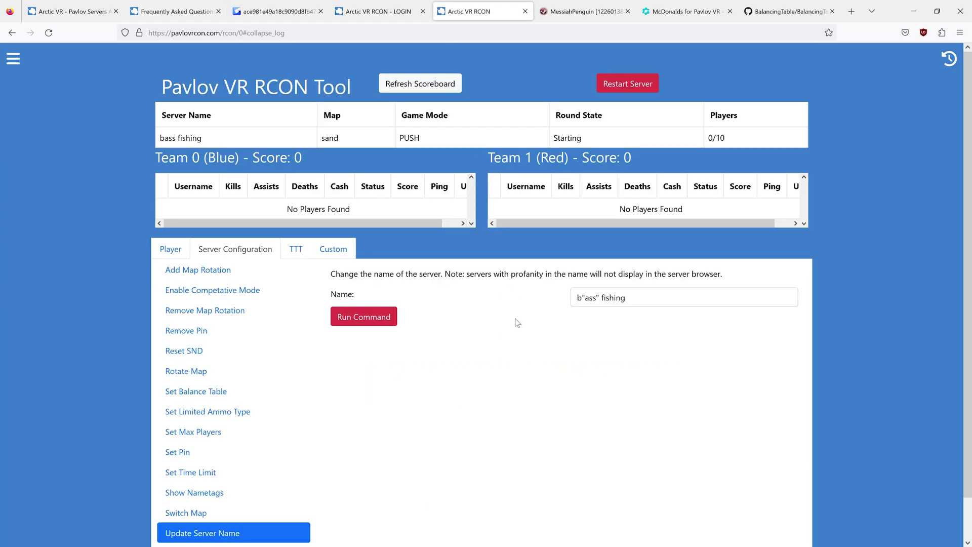